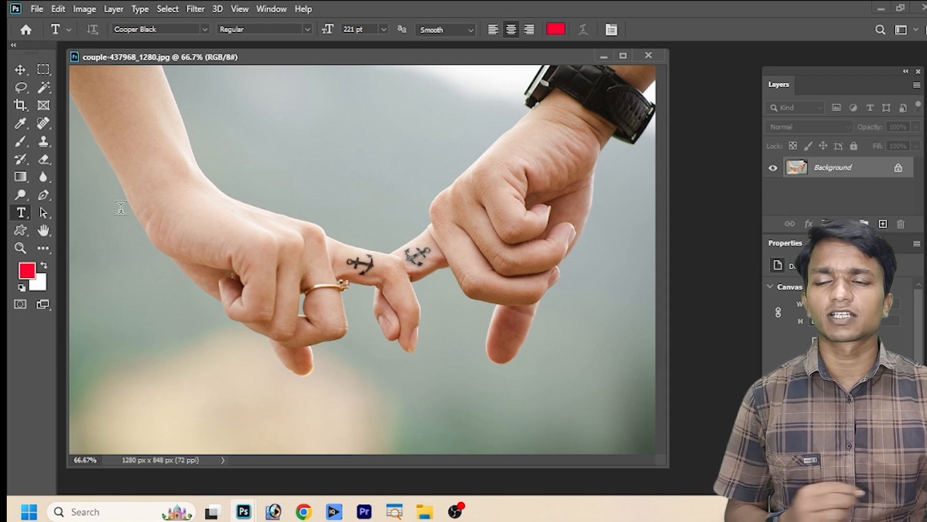
Step: Draw a text box above the clasped hands with the Horizontal Type Tool and start entering the word "Happy" in it
left_click(17, 215)
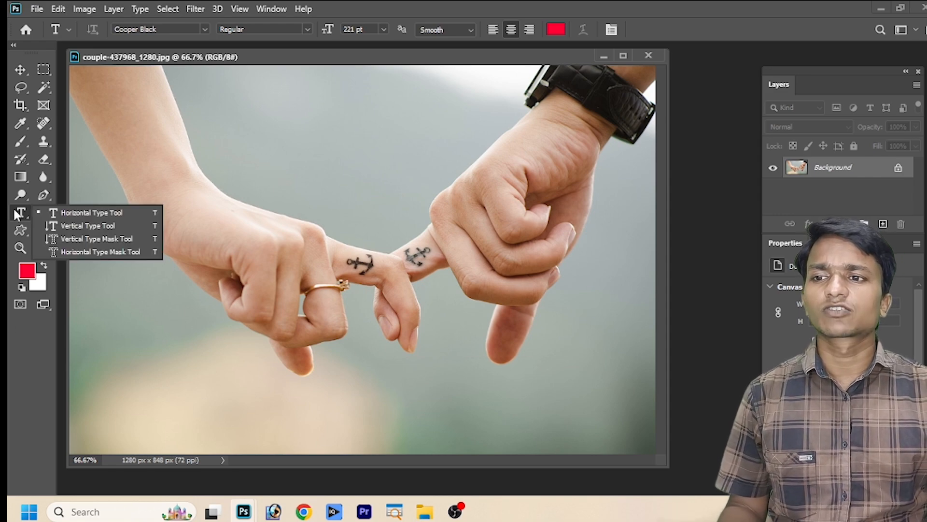
left_click(86, 215)
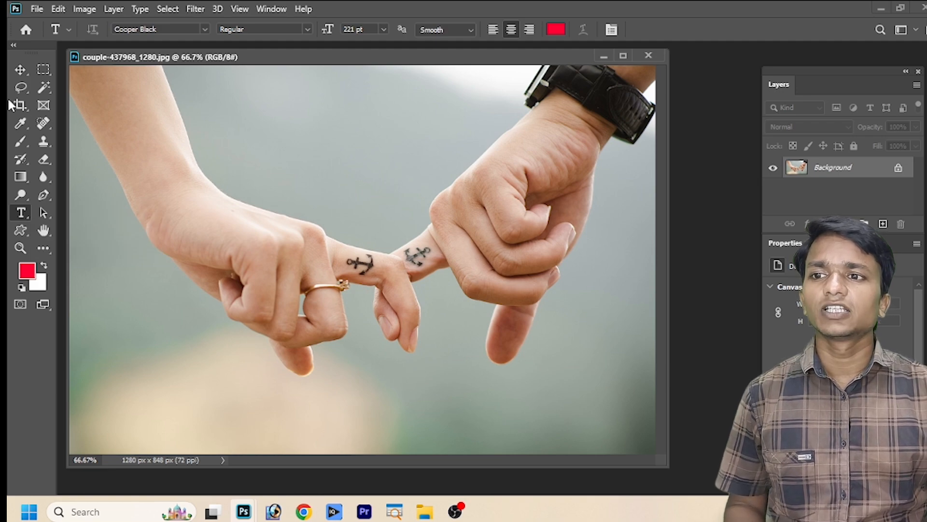
left_click(20, 70)
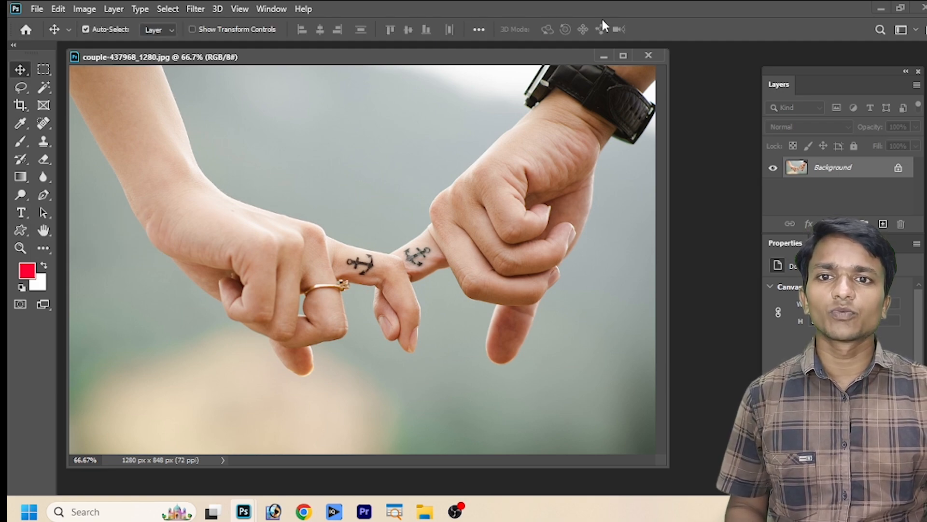
left_click(21, 213)
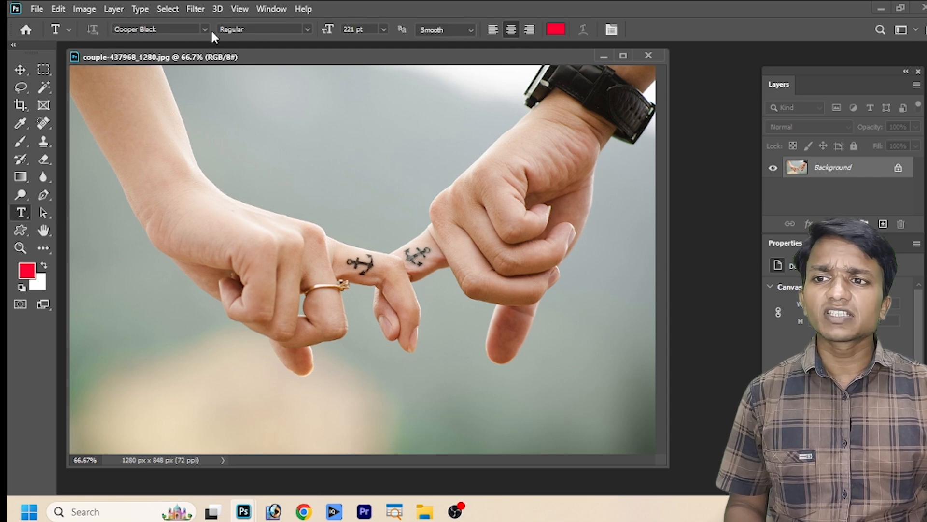
left_click_drag(217, 109, 467, 190)
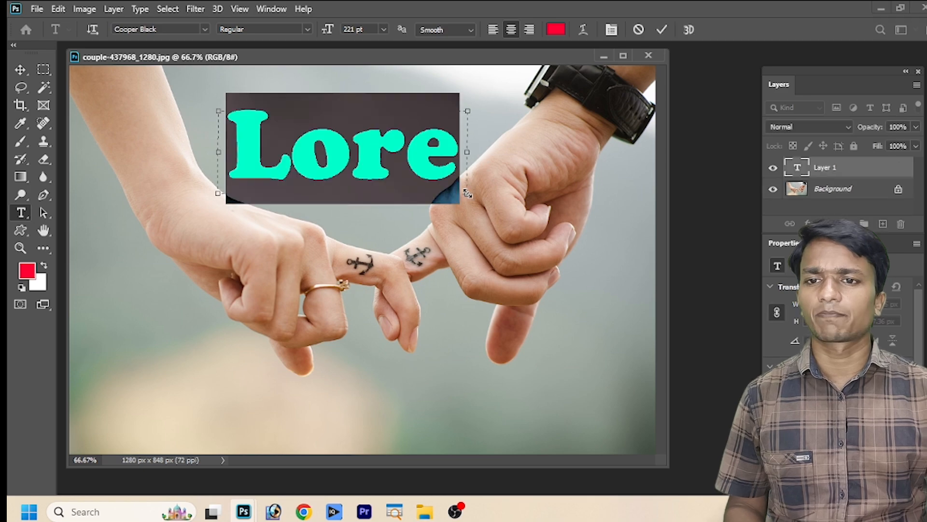
type("h")
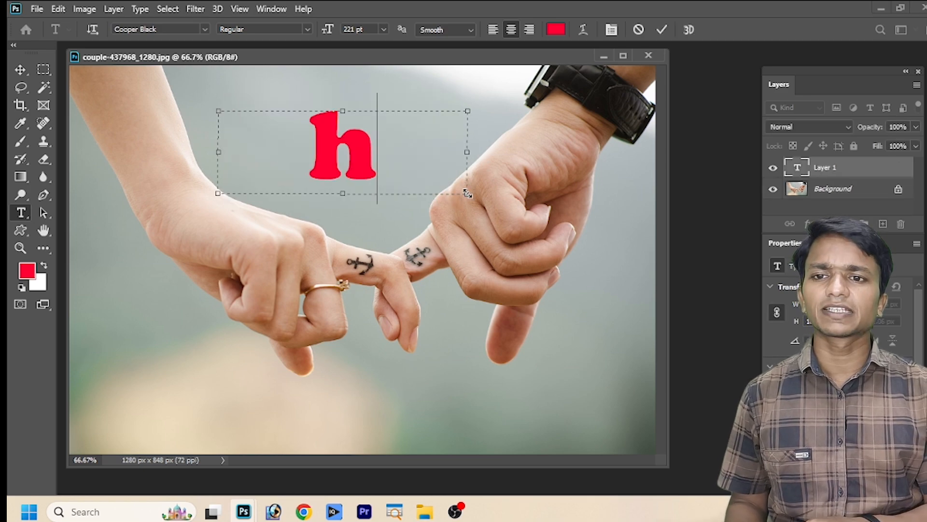
key("BackSpace")
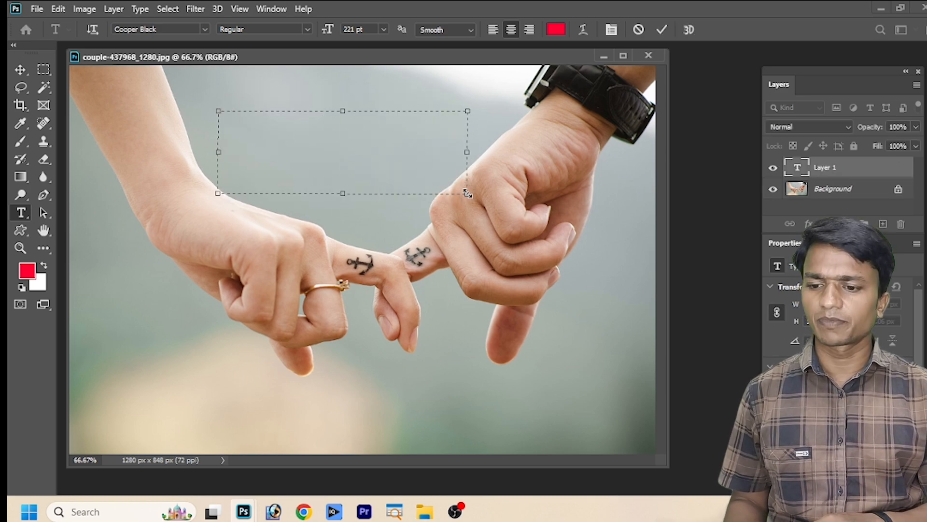
type("Ha")
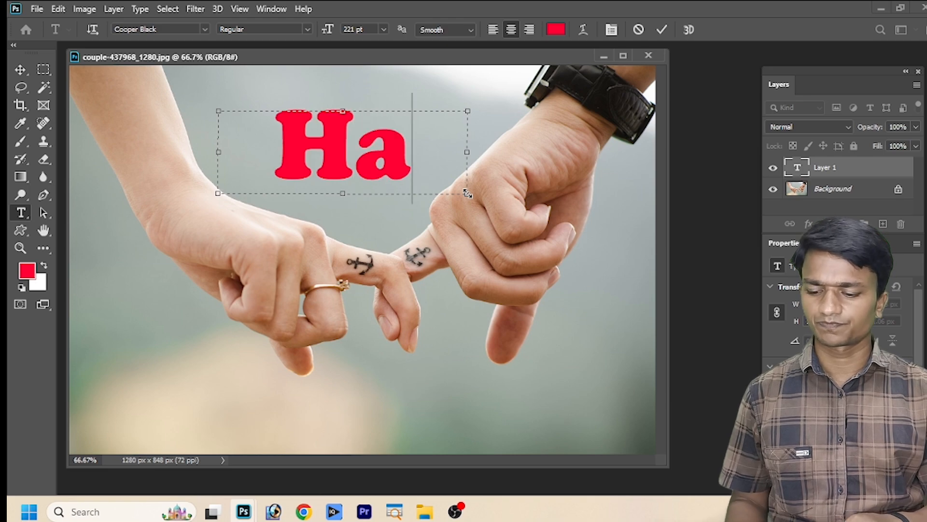
type("p")
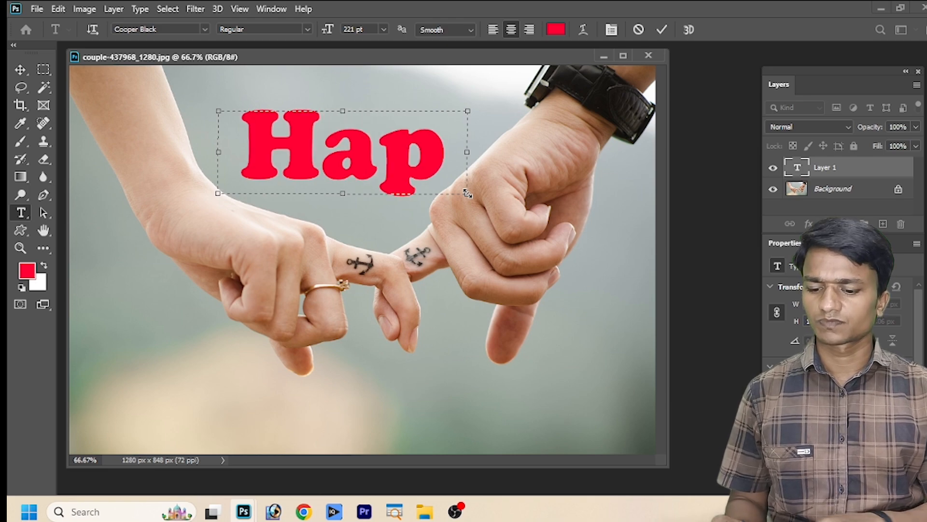
Step: Enlarge and reposition the text box around "Happy", and scale the text to 210.25 pt with its frame
left_click_drag(470, 193, 611, 237)
left_click_drag(400, 193, 348, 175)
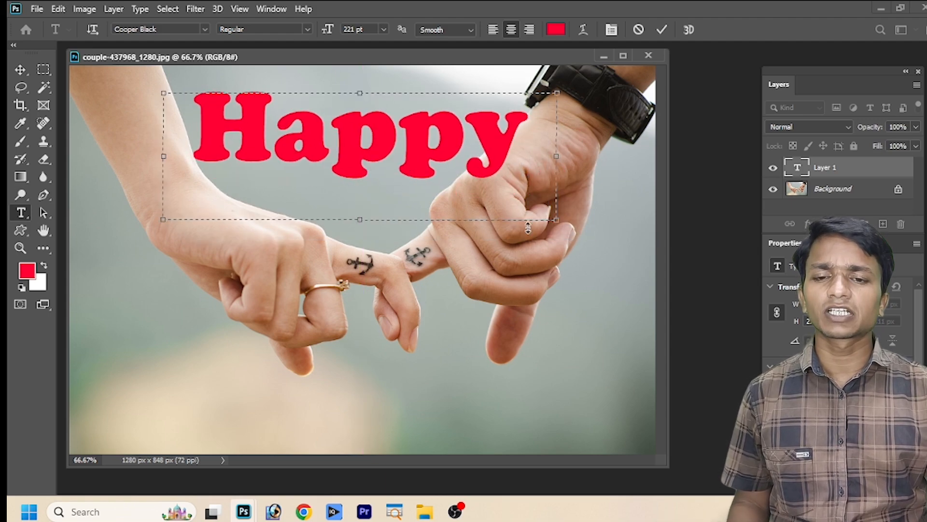
left_click_drag(555, 222, 536, 213)
left_click_drag(509, 145, 268, 150)
left_click(413, 170)
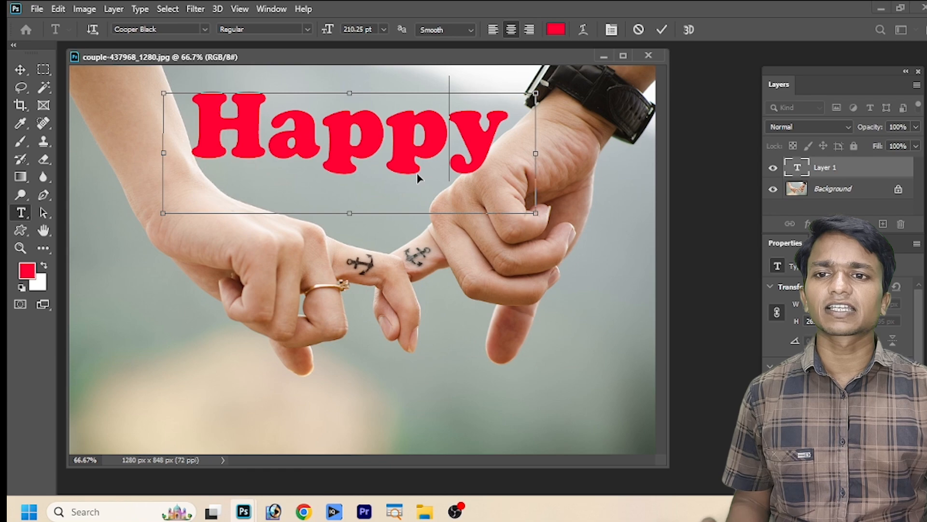
Step: Select the word "Happy" and adjust its font size in small increments to 215.96 pt
double_click(418, 179)
key("ctrl+shift+period")
key("ctrl+shift+period")
key("ctrl+shift+period")
key("ctrl+shift+period")
key("ctrl+shift+period")
key("ctrl+shift+period")
key("ctrl+shift+comma")
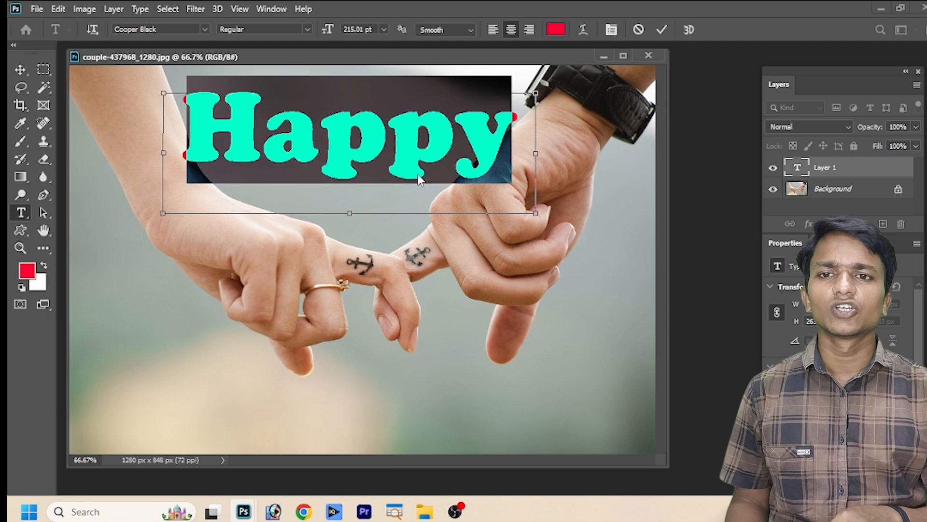
key("ctrl+shift+period")
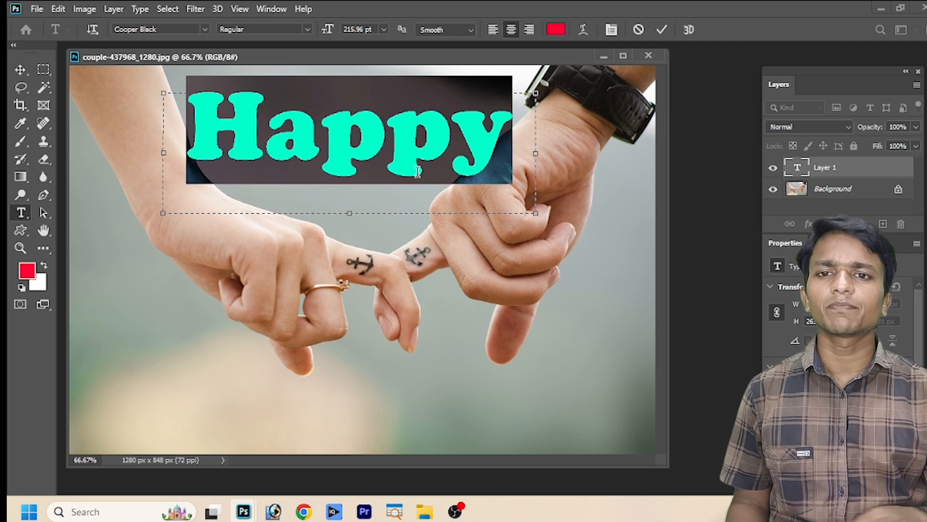
Step: Scale the "Happy" text to 208.59 pt with its frame and move the text box slightly upward
left_click(424, 192)
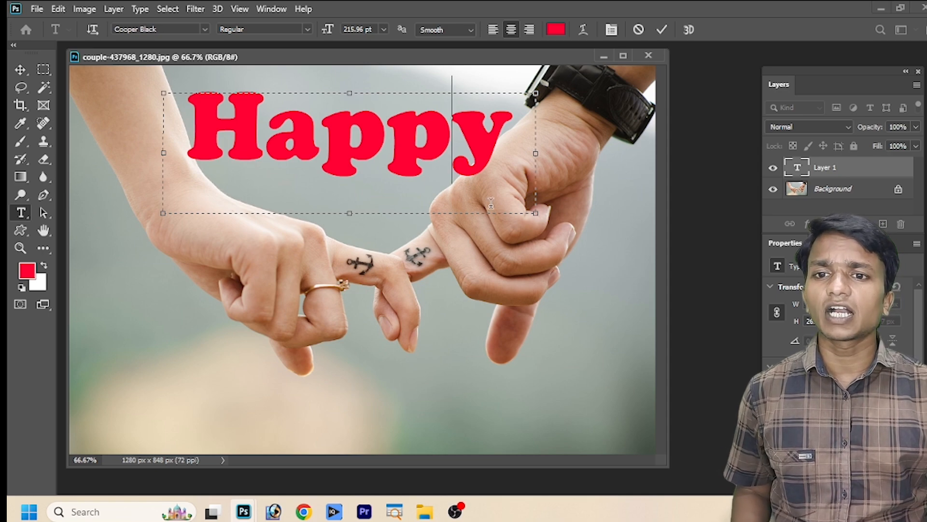
left_click_drag(540, 210, 526, 206)
left_click_drag(470, 185, 471, 178)
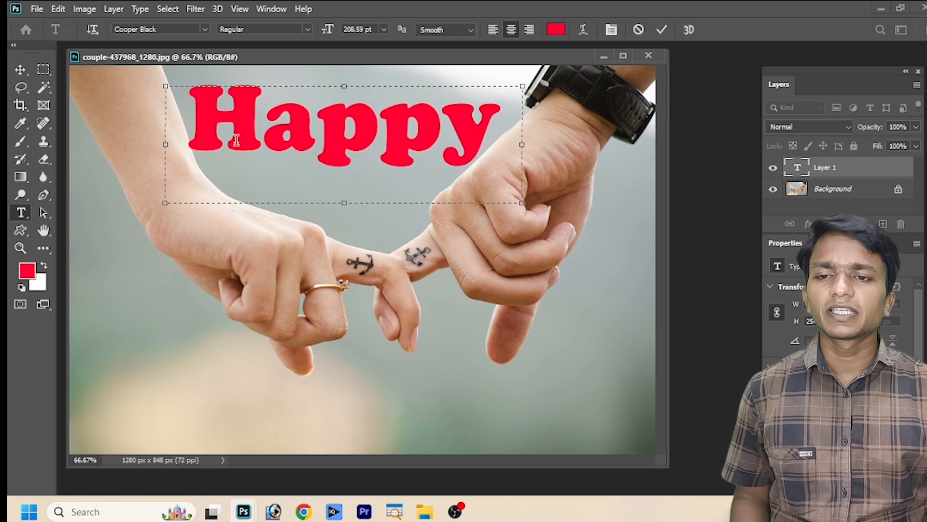
Step: Widen the text box toward the wristwatch and left-align the word "Happy"
left_click_drag(522, 144, 594, 144)
double_click(268, 86)
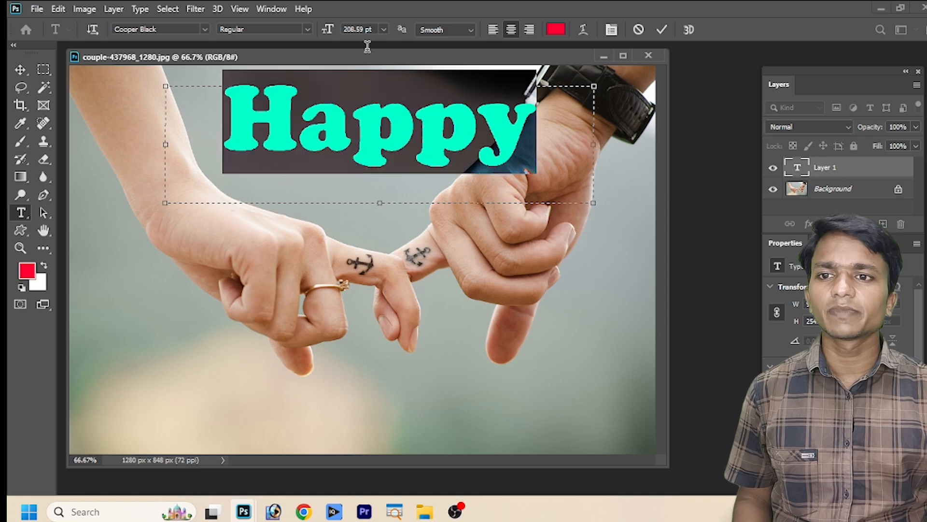
left_click(489, 29)
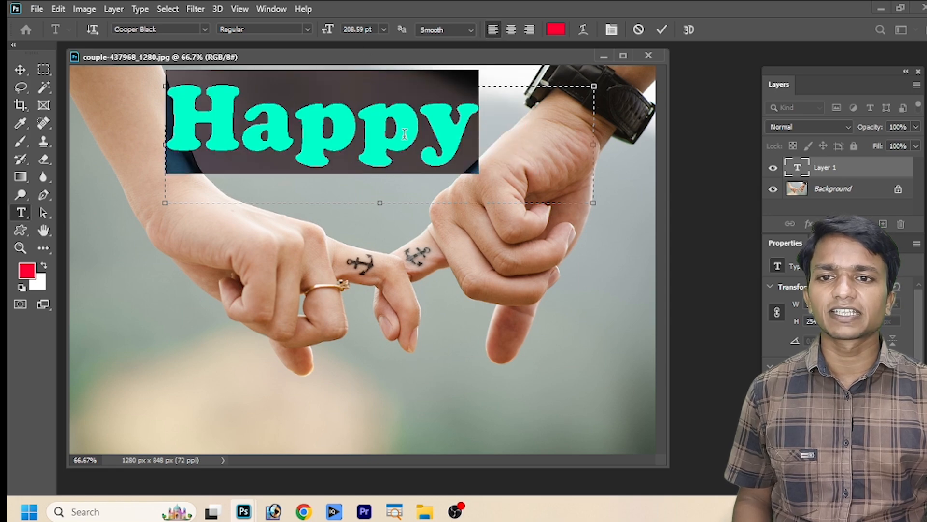
Step: Add "Li" after "Happy" and enlarge the text box to the photo's edge to fit the line
left_click(492, 134)
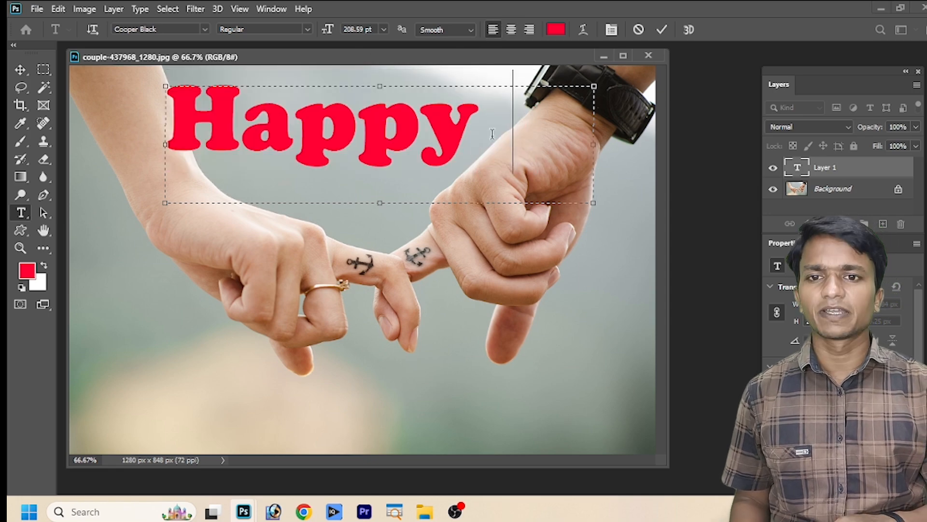
type("l")
key("BackSpace")
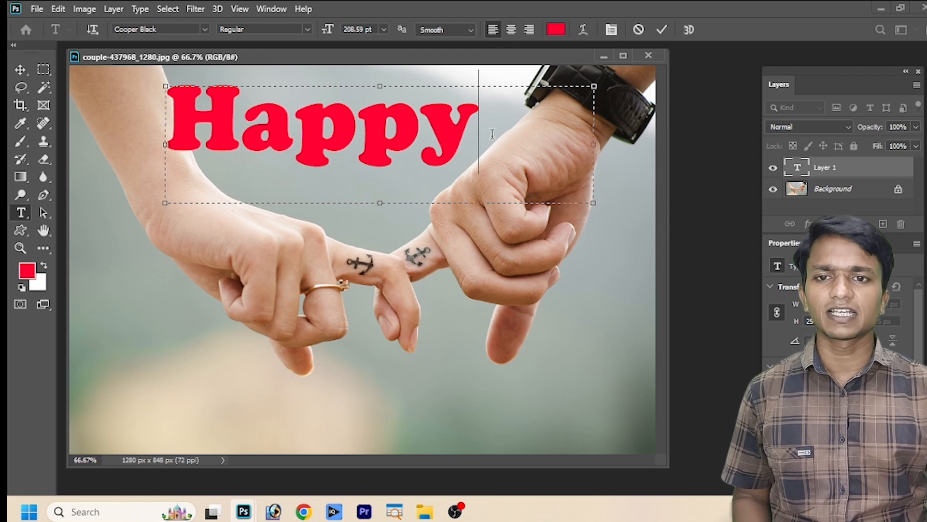
key("Return")
type("Lo")
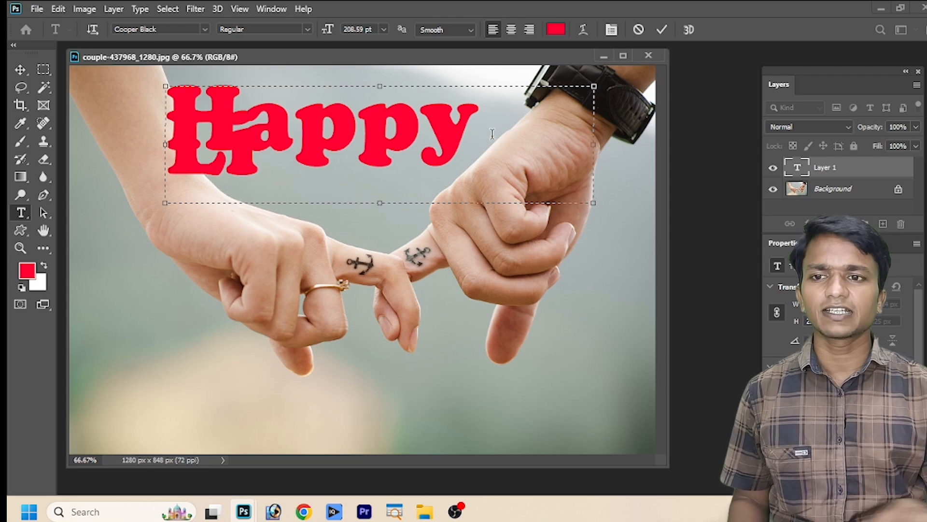
type("i")
left_click_drag(593, 203, 654, 245)
Step: Select all the text and reduce its font size in small increments to 184.7 pt
key("ctrl+a")
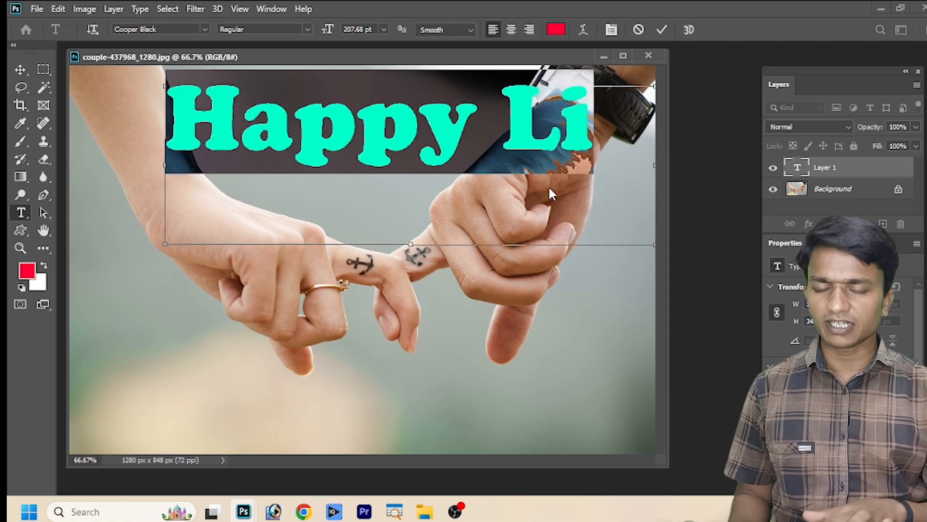
key("ctrl+shift+comma")
key("ctrl+shift+comma")
key("ctrl+shift+comma")
key("ctrl+shift+comma")
key("ctrl+shift+comma")
key("ctrl+shift+comma")
key("ctrl+shift+comma")
key("ctrl+shift+comma")
key("ctrl+shift+comma")
key("ctrl+shift+comma")
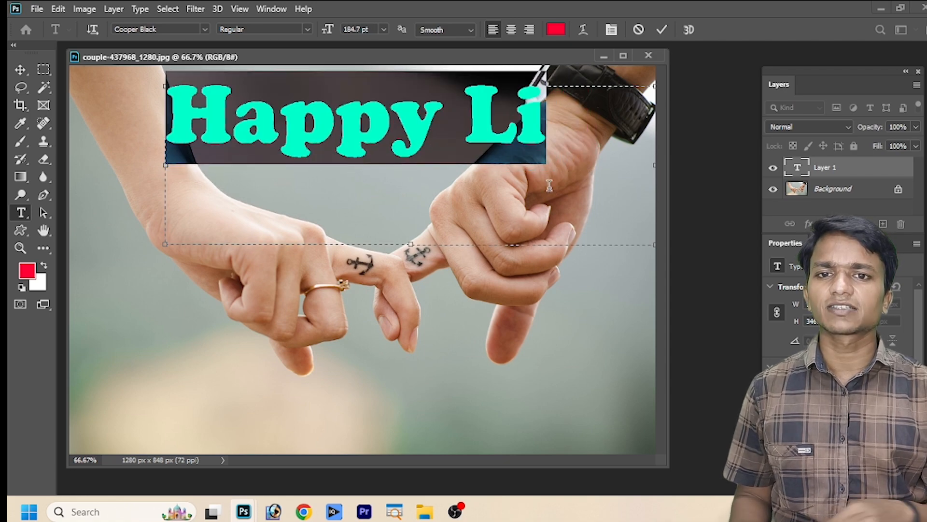
Step: Set the selected text to the 12 pt preset and increase it incrementally to 82.76 pt
left_click(384, 30)
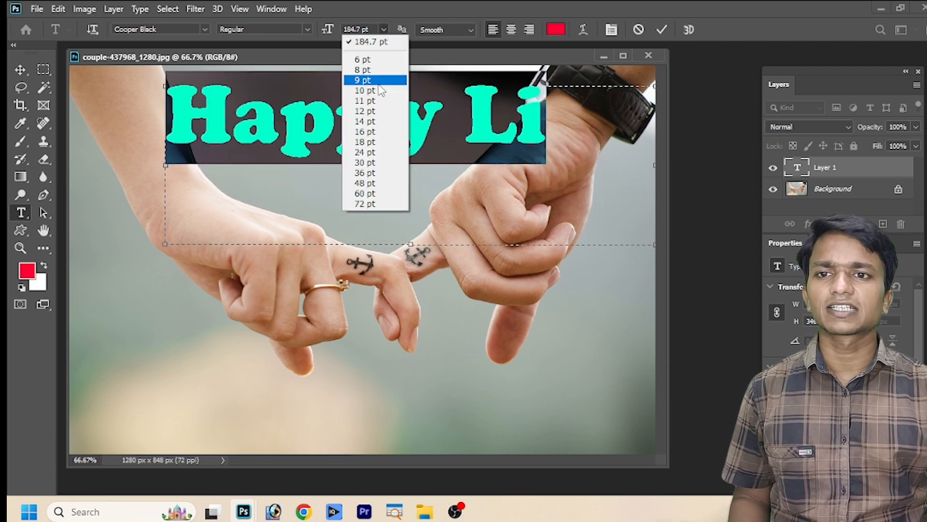
left_click(373, 110)
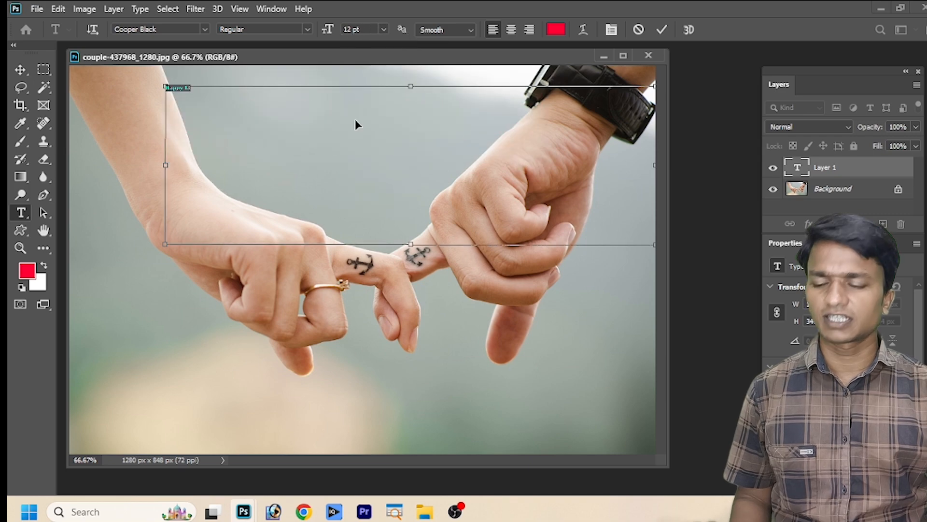
key("ctrl+shift+period")
key("ctrl+shift+period")
key("ctrl+shift+period")
key("ctrl+shift+period")
key("ctrl+shift+period")
key("ctrl+shift+period")
key("ctrl+shift+period")
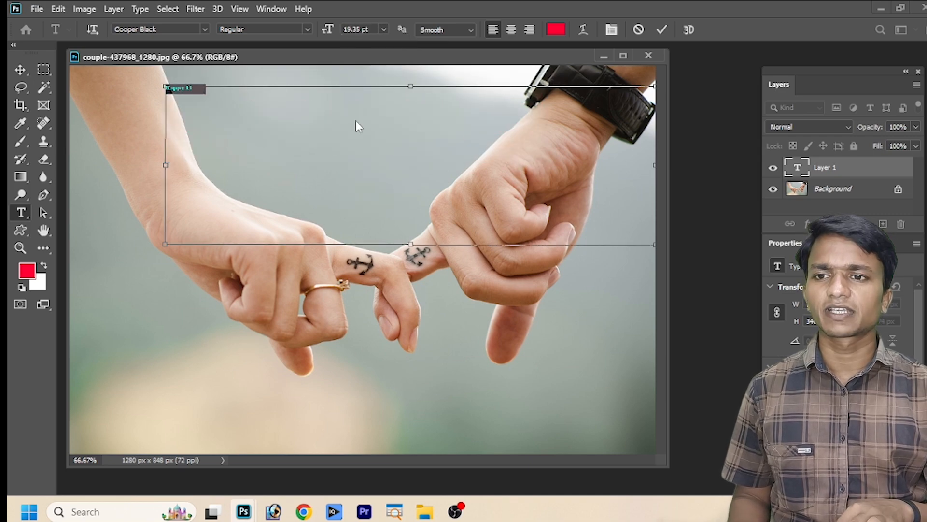
key("ctrl+shift+period")
key("ctrl+shift+period")
key("ctrl+shift+period")
key("ctrl+shift+period")
key("ctrl+shift+period")
key("ctrl+shift+period")
key("ctrl+shift+period")
key("ctrl+shift+period")
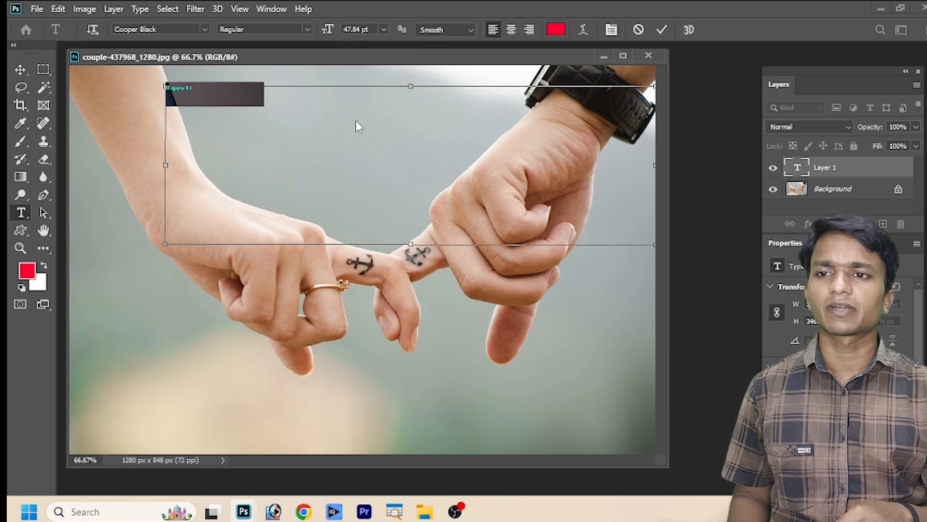
key("ctrl+shift+period")
key("ctrl+shift+period")
key("ctrl+shift+period")
key("ctrl+shift+period")
key("ctrl+shift+period")
key("ctrl+shift+period")
key("ctrl+shift+period")
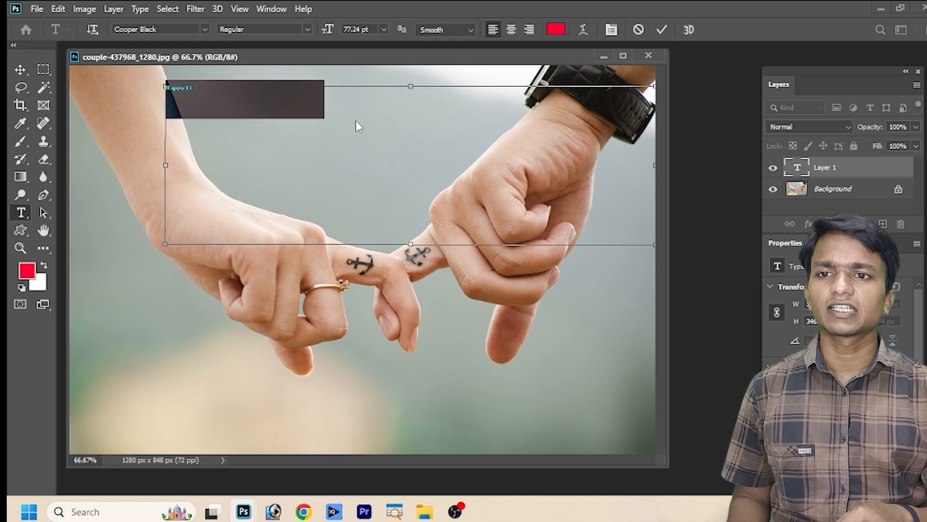
Step: Center-align the text in its box and complete it to read "Happy Life"
left_click(356, 118)
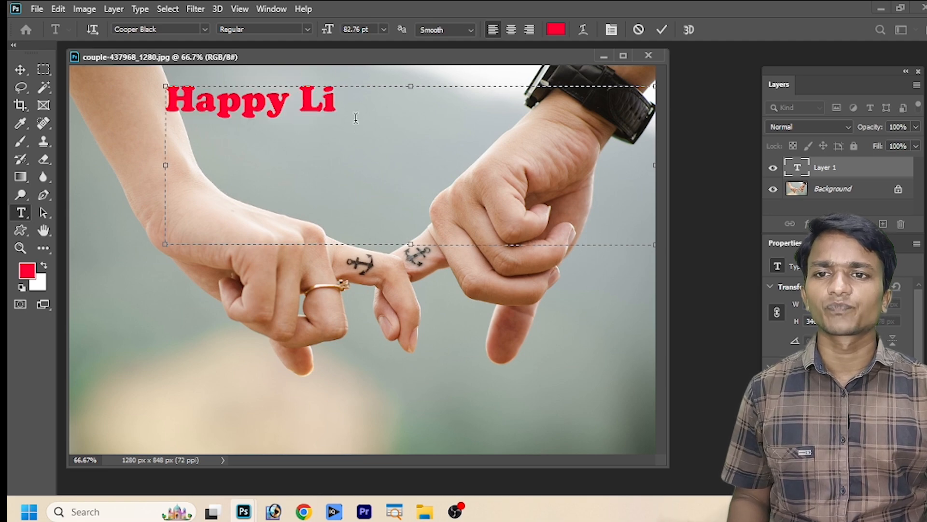
type("fr")
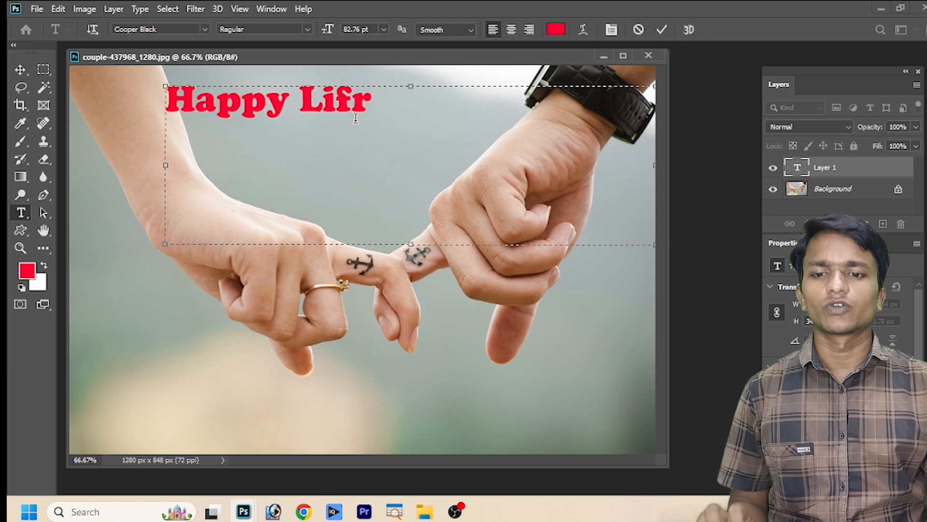
key("BackSpace")
key("BackSpace")
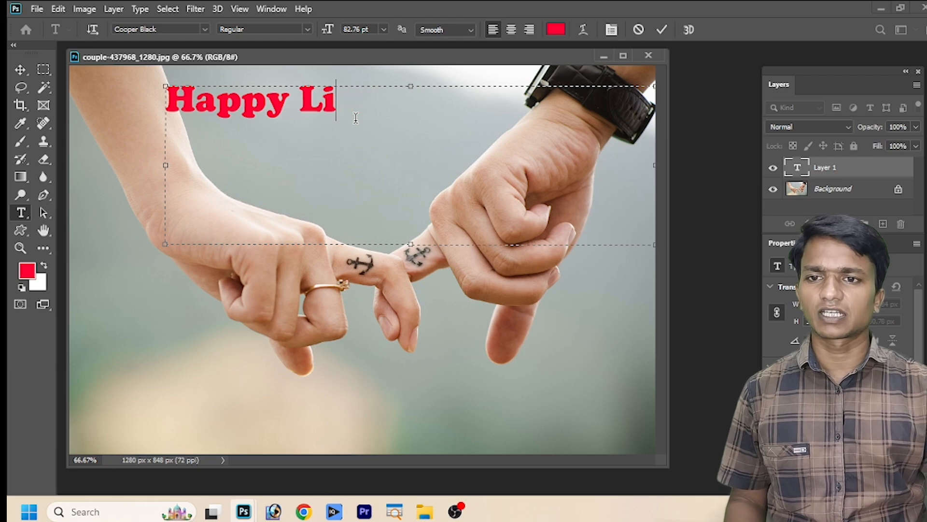
left_click(511, 30)
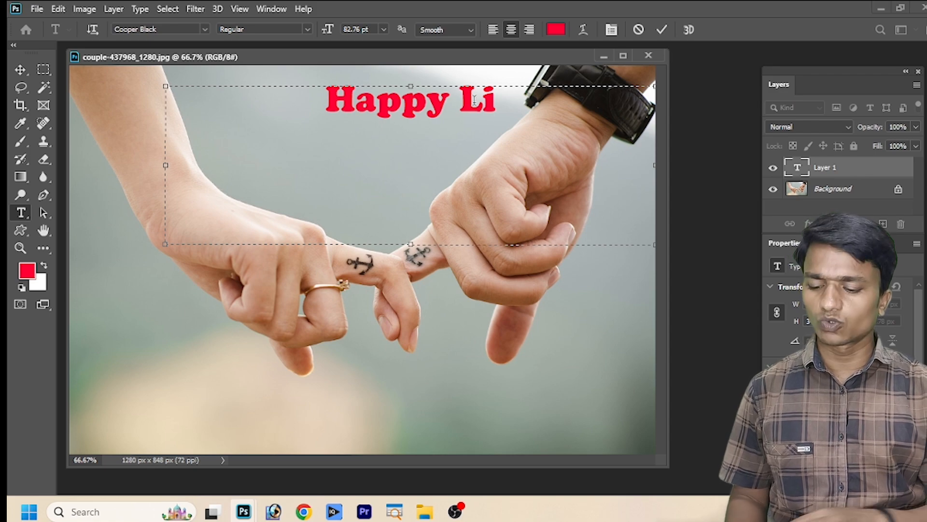
type("fe")
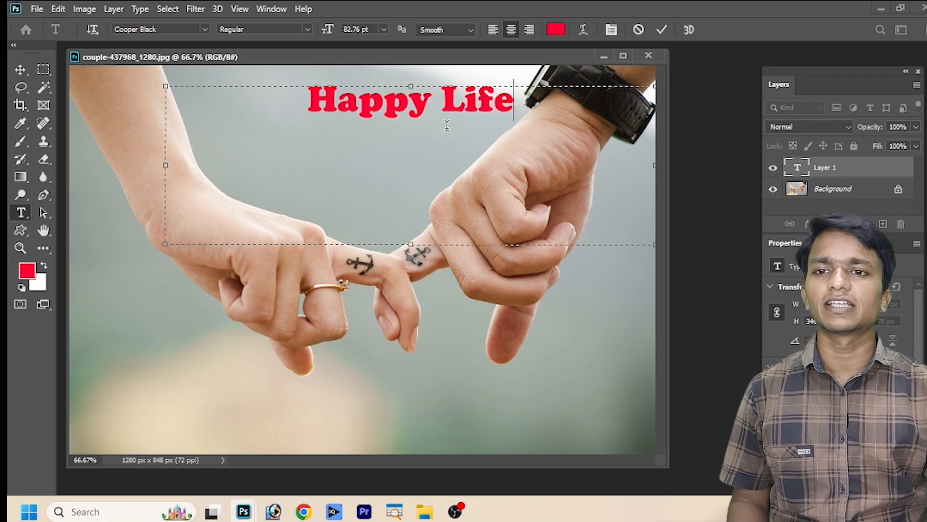
Step: Right-align the line in its box and append the sample text "gfgfg"
left_click(530, 29)
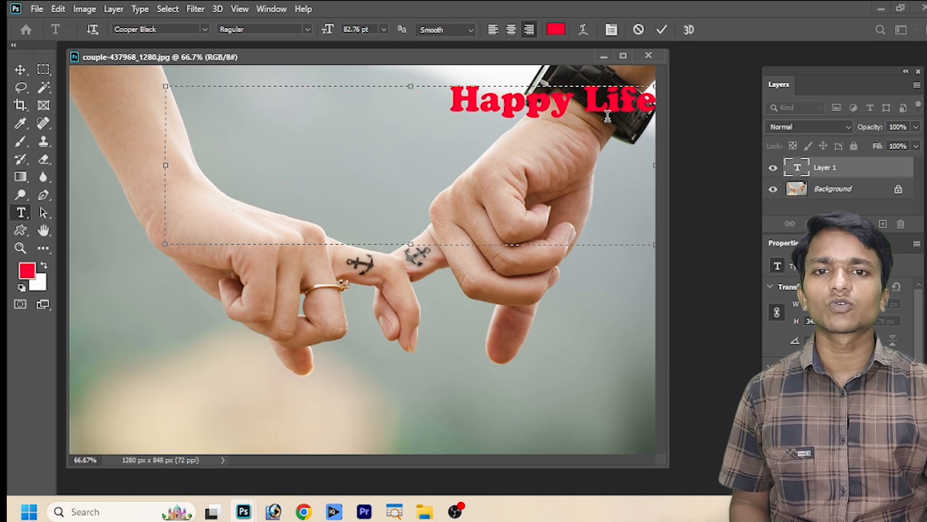
type("gfgfg")
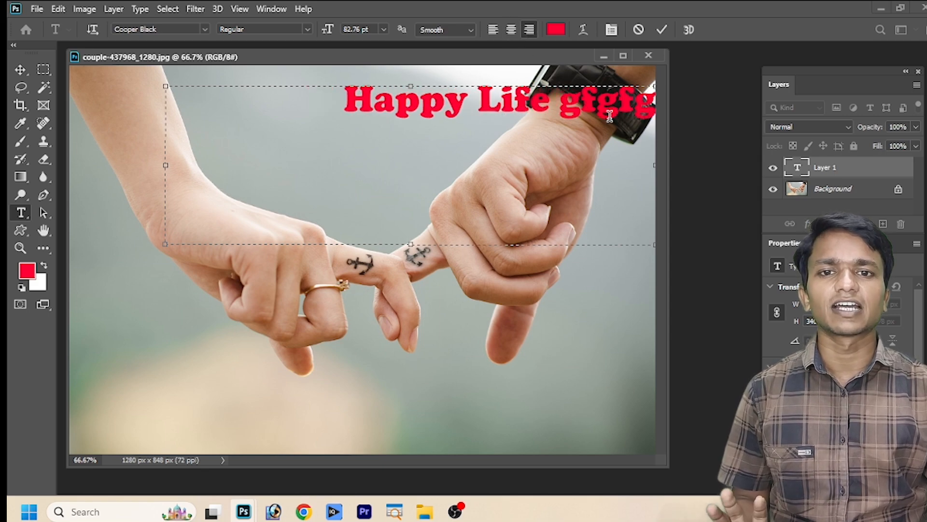
Step: Delete everything after the word "Happy" in the text box
key("BackSpace")
key("BackSpace")
key("BackSpace")
key("BackSpace")
key("BackSpace")
key("BackSpace")
key("BackSpace")
key("BackSpace")
key("BackSpace")
key("BackSpace")
key("BackSpace")
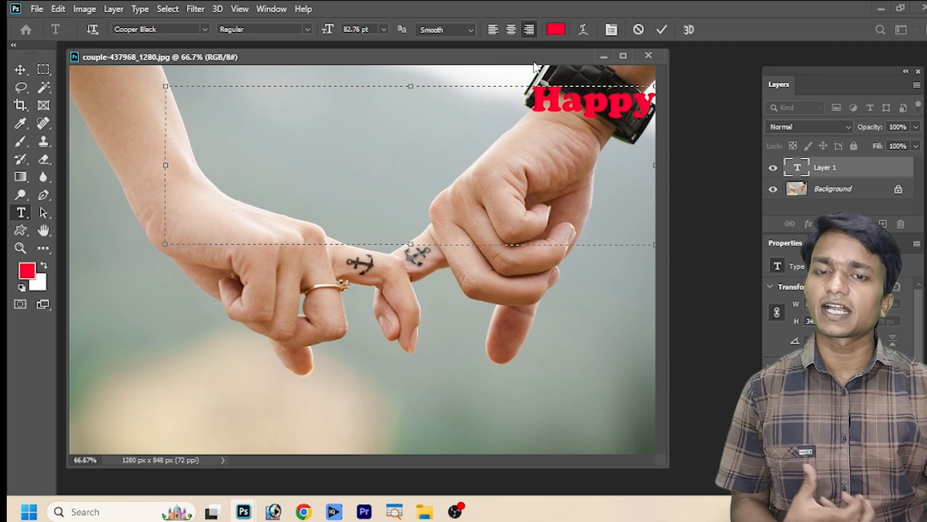
Step: Shrink the text box to about 874 × 274 px, center-align its text and position it over the area between the hands
left_click_drag(388, 145, 331, 157)
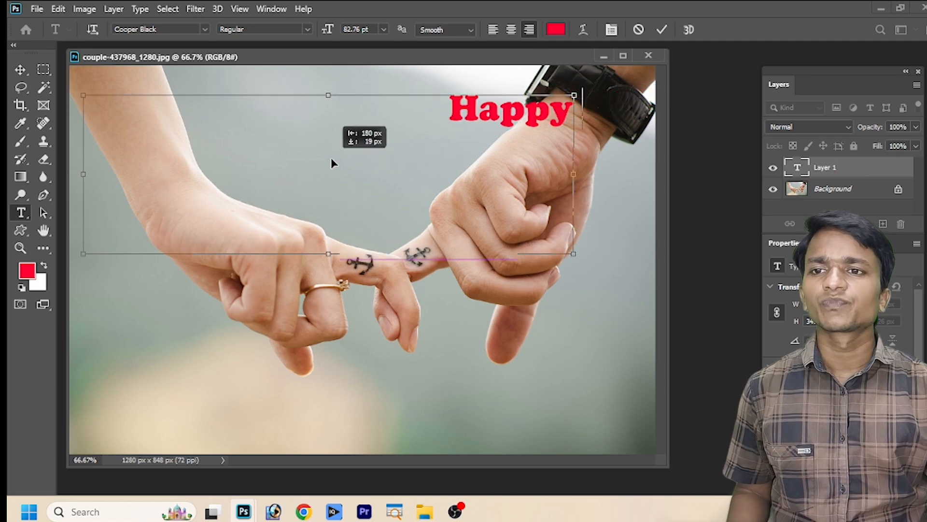
left_click_drag(579, 259, 486, 226)
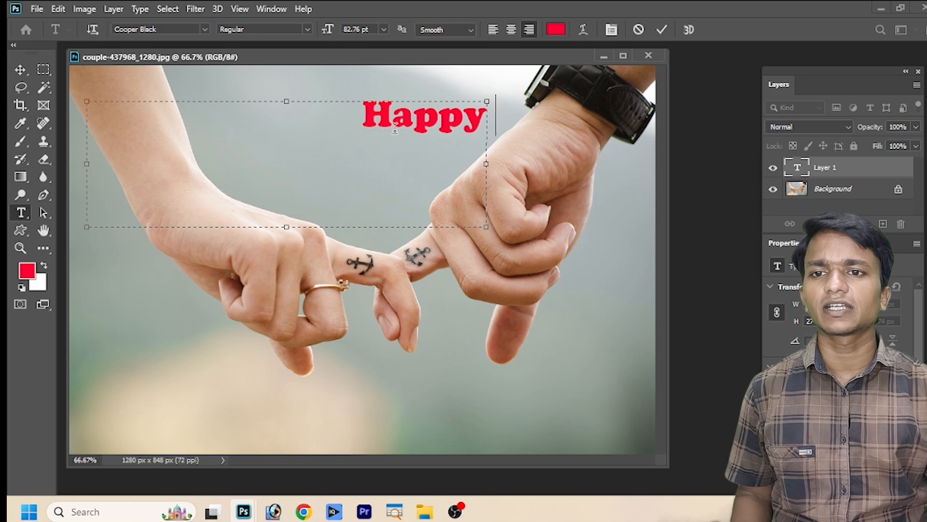
left_click(511, 30)
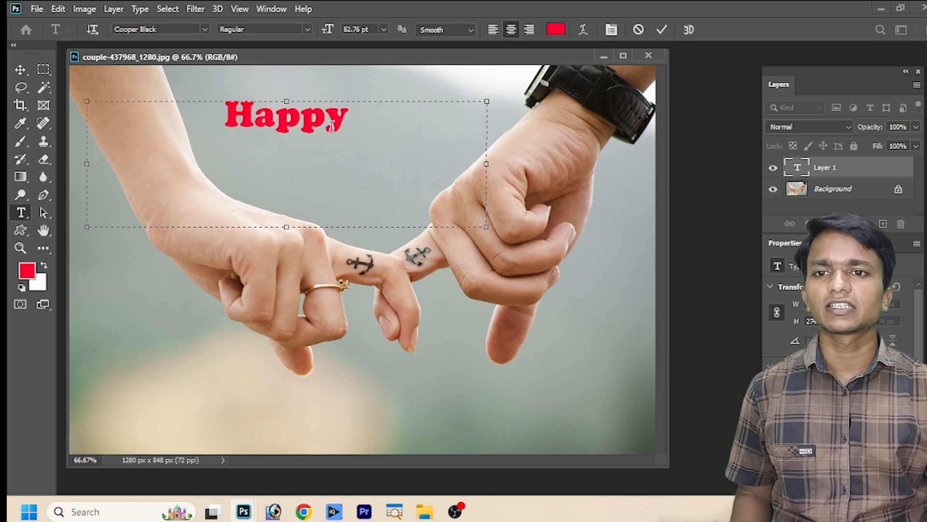
left_click_drag(328, 150, 414, 161)
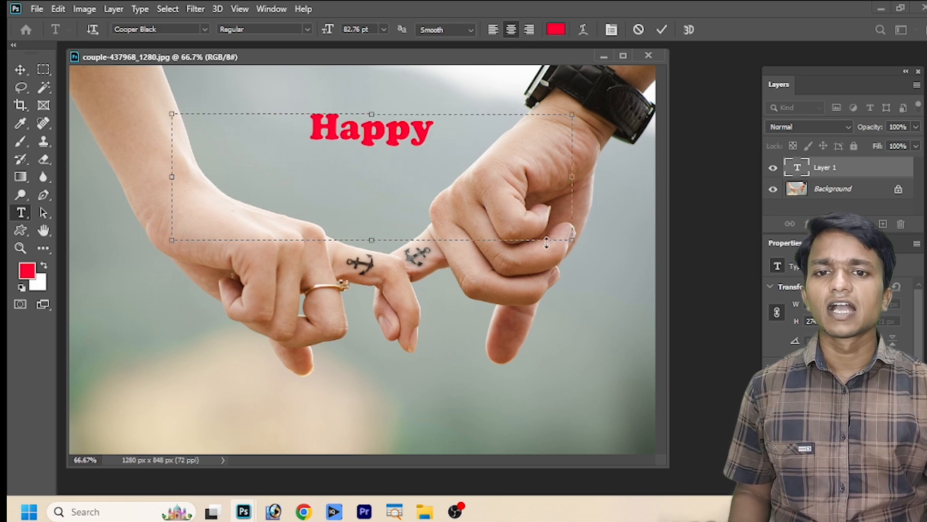
Step: Select all the text and increase its font size incrementally to 158.11 pt
key("ctrl+a")
key("ctrl+shift+period")
key("ctrl+shift+period")
key("ctrl+shift+period")
key("ctrl+shift+period")
key("ctrl+shift+period")
key("ctrl+shift+period")
key("ctrl+shift+period")
key("ctrl+shift+period")
key("ctrl+shift+period")
key("ctrl+shift+period")
key("ctrl+shift+period")
key("ctrl+shift+period")
key("ctrl+shift+period")
key("ctrl+shift+period")
key("ctrl+shift+period")
key("ctrl+shift+period")
key("ctrl+shift+period")
key("ctrl+shift+period")
key("ctrl+shift+period")
key("ctrl+shift+period")
key("ctrl+shift+period")
key("ctrl+shift+period")
key("ctrl+shift+period")
key("ctrl+shift+period")
key("ctrl+shift+period")
key("ctrl+shift+period")
key("ctrl+shift+period")
key("ctrl+shift+period")
key("ctrl+shift+period")
key("ctrl+shift+period")
key("ctrl+shift+period")
key("ctrl+shift+period")
key("ctrl+shift+period")
key("ctrl+shift+period")
key("ctrl+shift+period")
key("ctrl+shift+period")
key("ctrl+shift+period")
key("ctrl+shift+period")
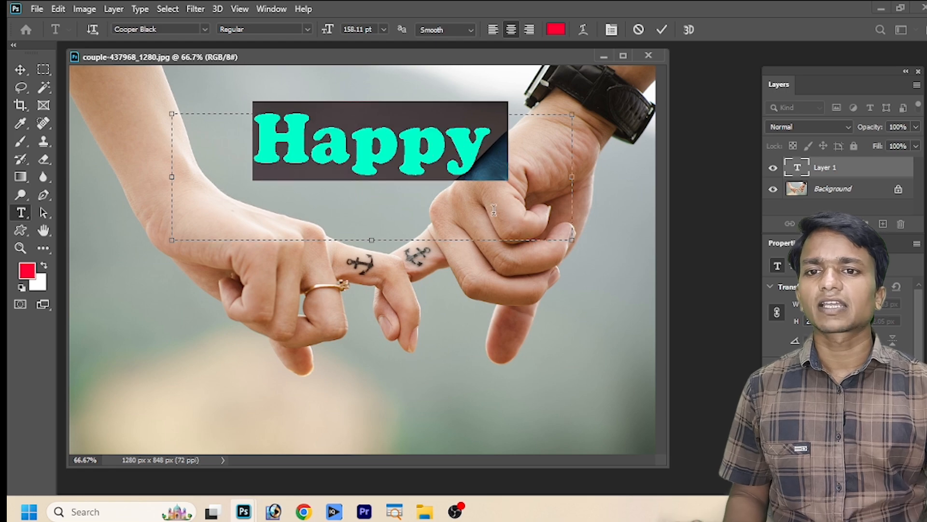
Step: Select the word "Happy" and change its font to Elephant
left_click(316, 140)
left_click_drag(257, 159, 556, 196)
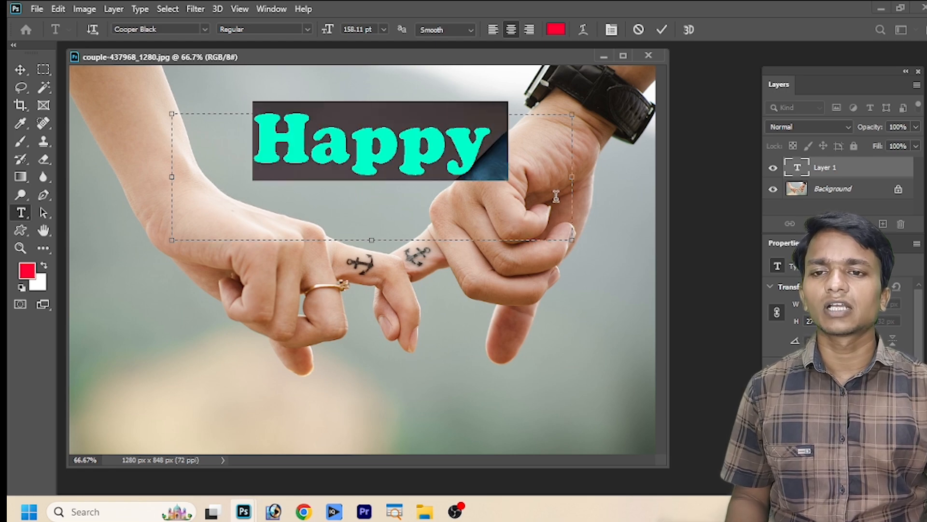
left_click(398, 191)
left_click(253, 158)
left_click_drag(252, 157, 525, 177)
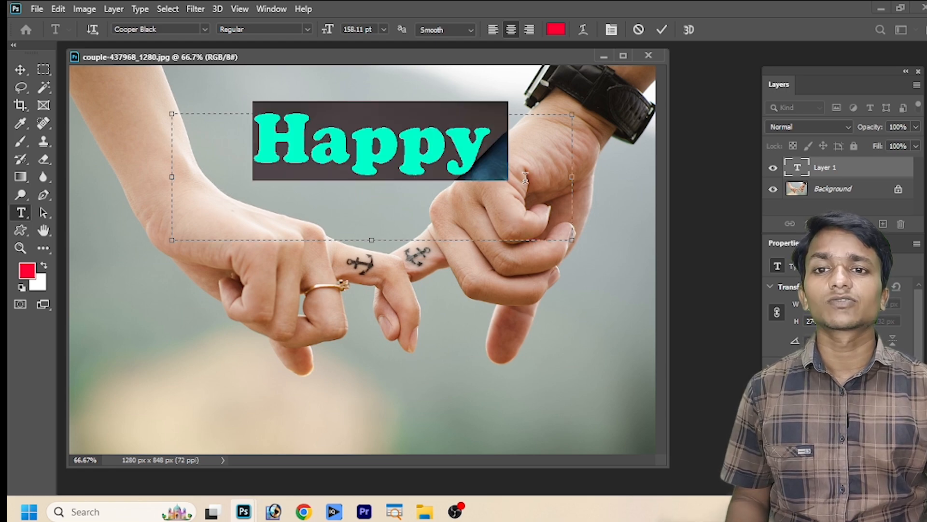
left_click(202, 28)
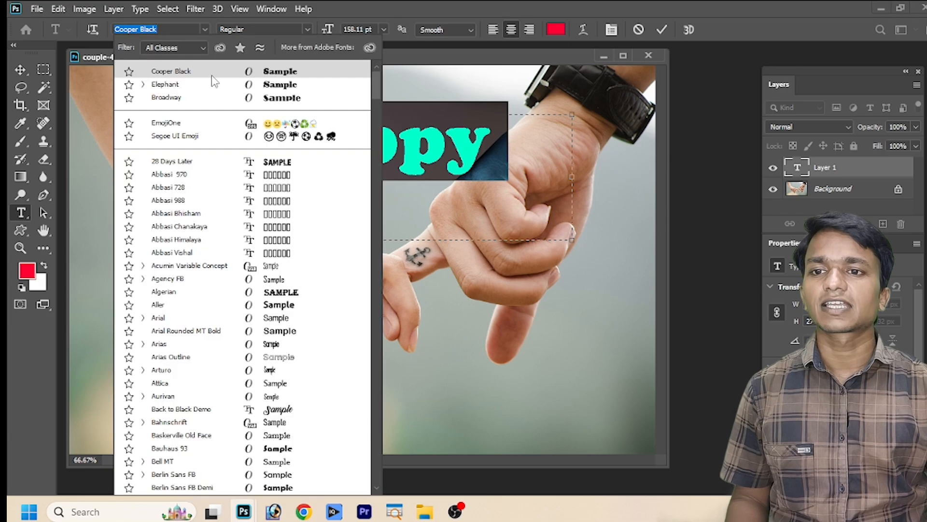
left_click(220, 84)
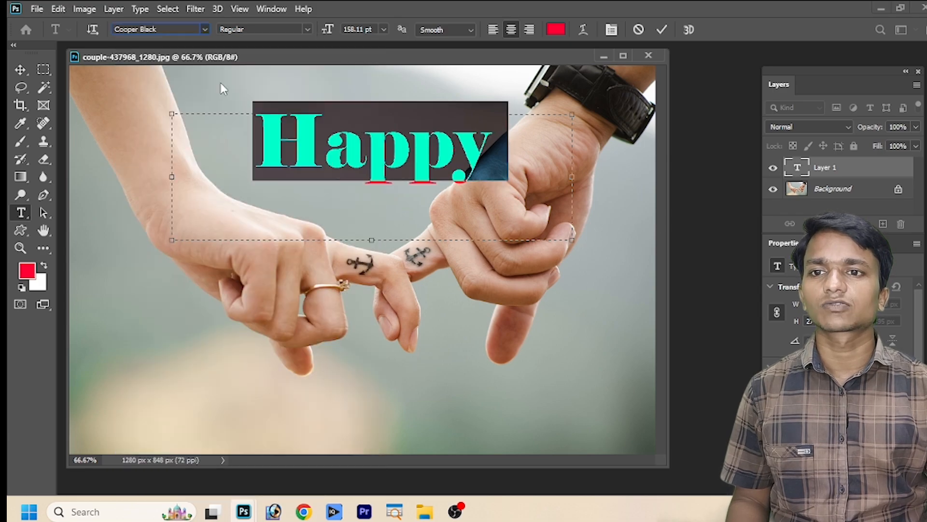
Step: Reselect the whole word and change its font to 28 Days Later
left_click(349, 159)
left_click_drag(247, 172, 543, 170)
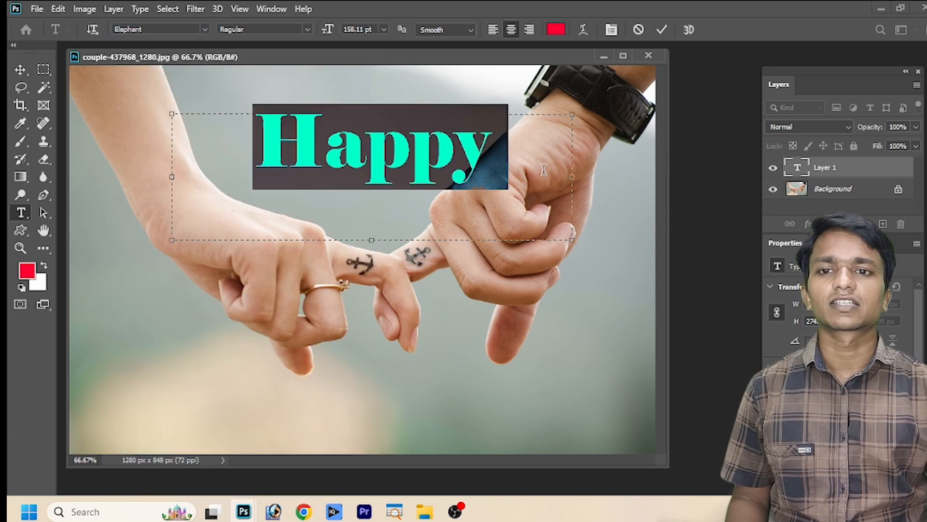
left_click(202, 28)
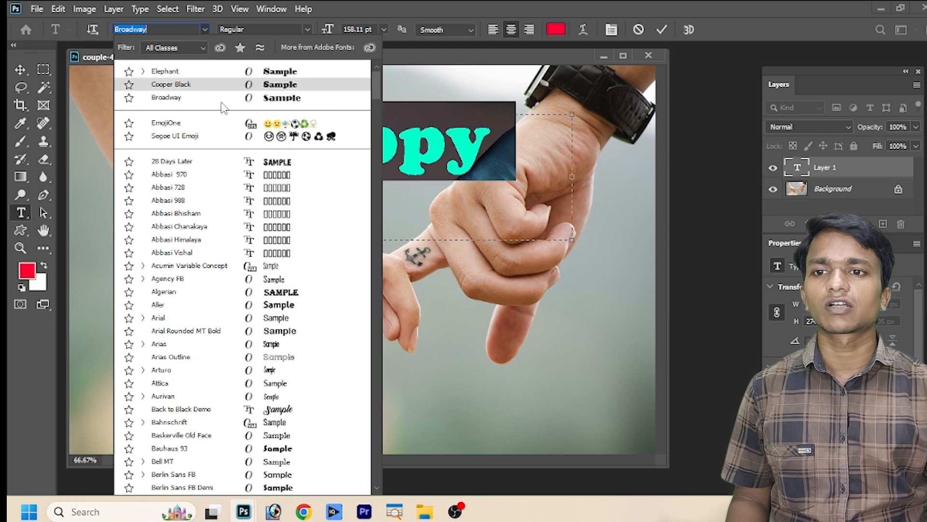
left_click(243, 162)
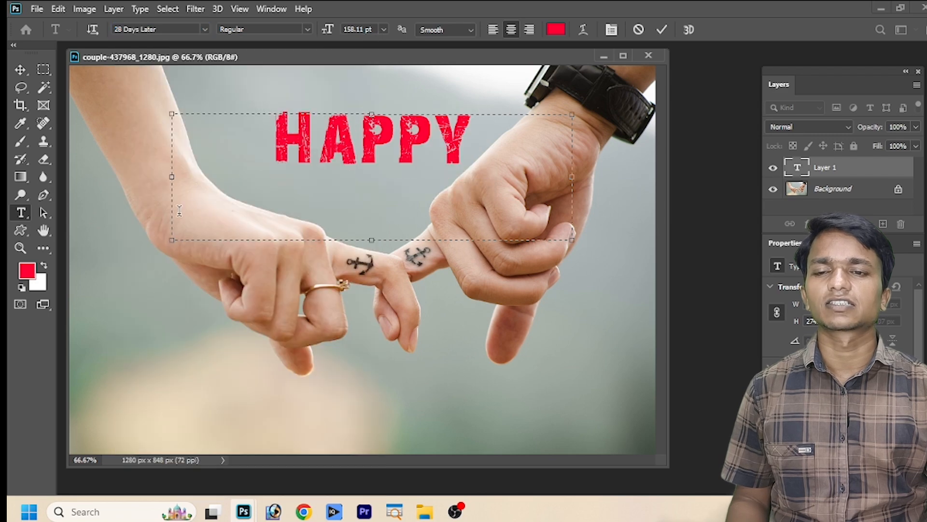
Step: Select all the text, browse the font previews and apply the Back to Black Demo font
key("ctrl+a")
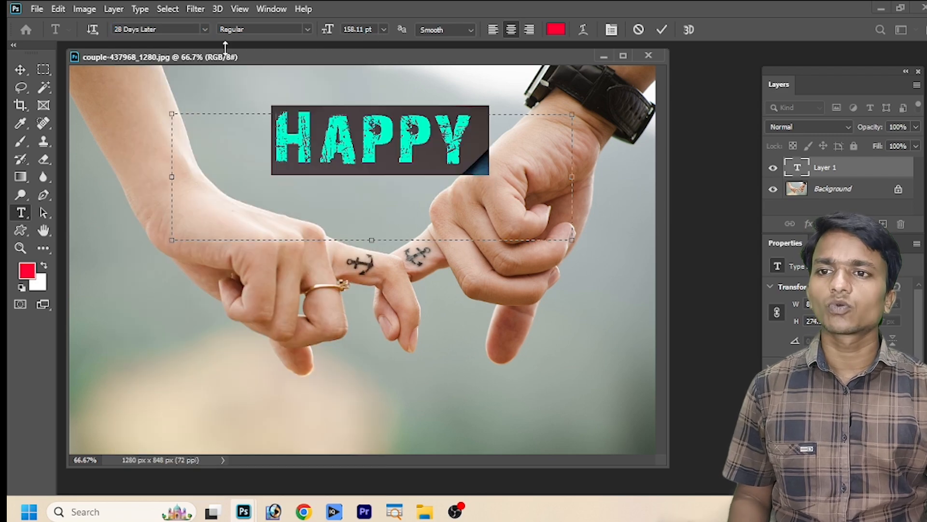
left_click(204, 29)
scroll(241, 193, "down", 1)
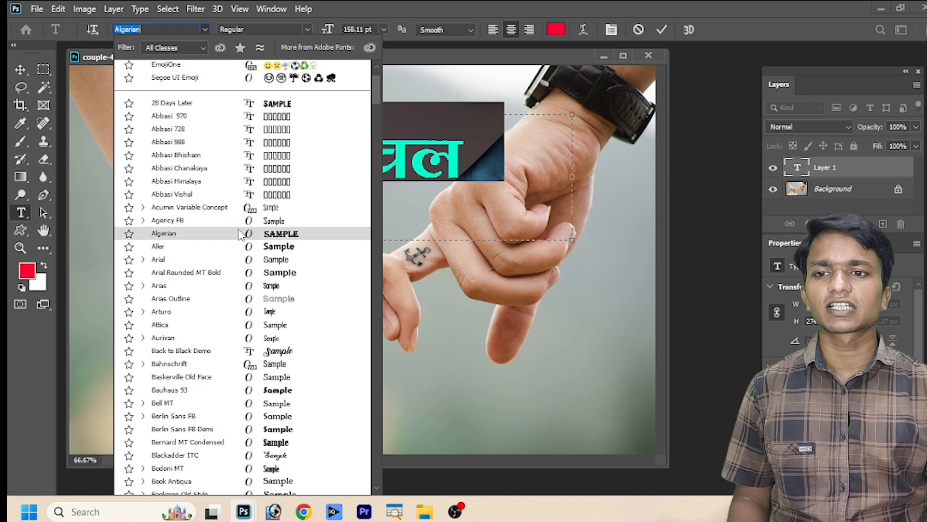
scroll(300, 263, "down", 3)
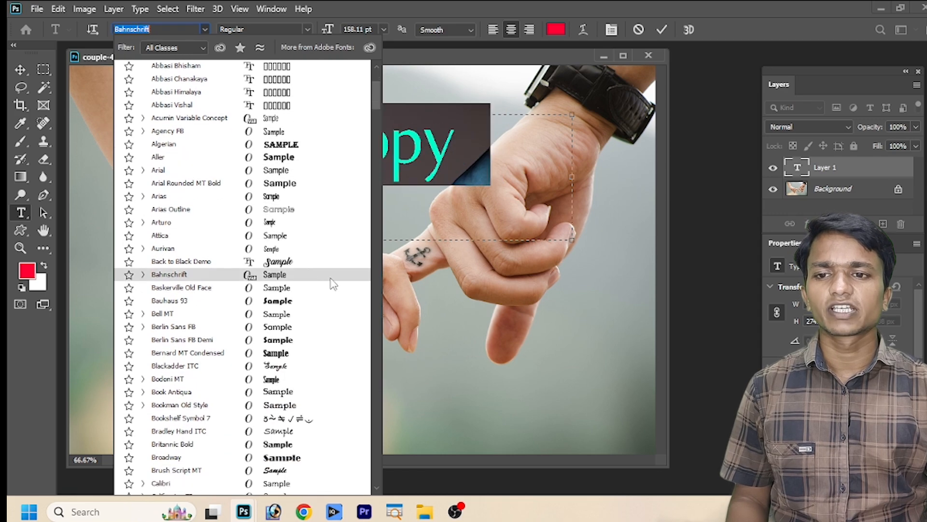
left_click(308, 262)
left_click(383, 195)
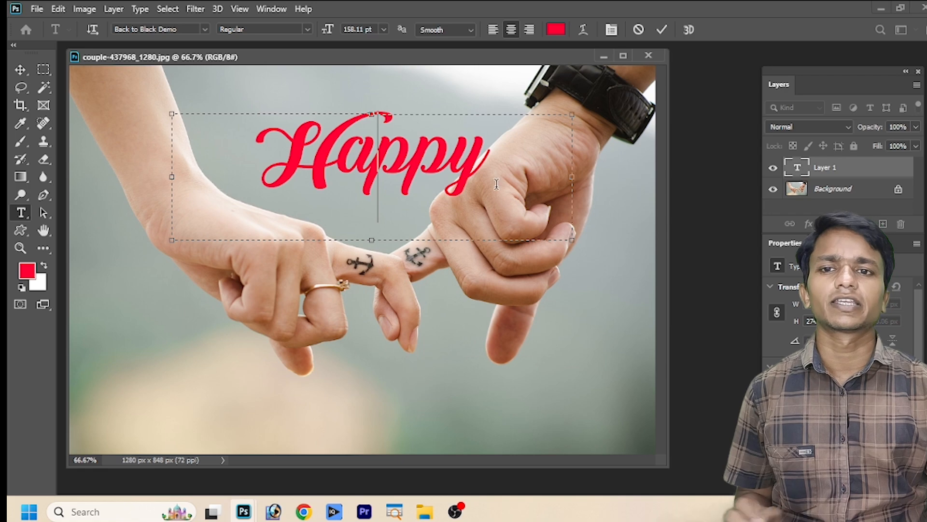
Step: Select the word, set its font back to Cooper Black and check which font styles are available
left_click_drag(496, 184, 226, 166)
left_click(306, 29)
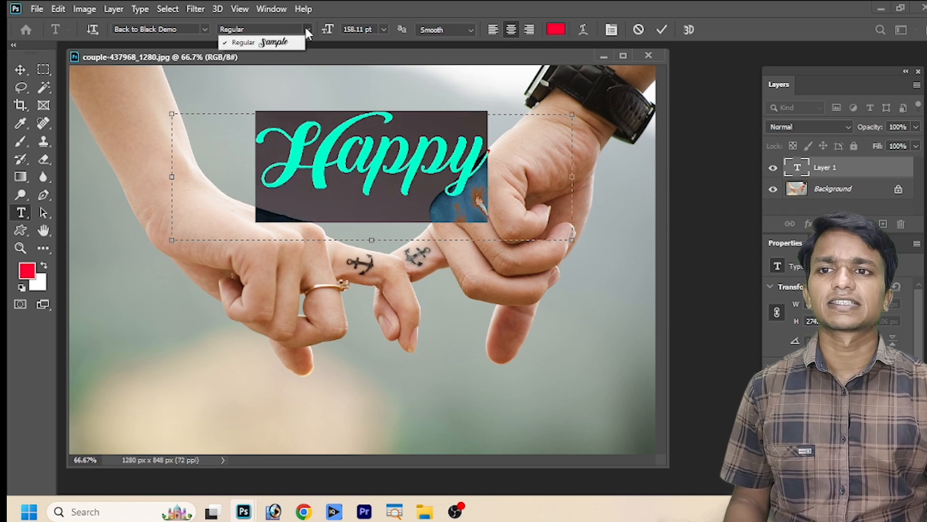
left_click(205, 29)
left_click(204, 29)
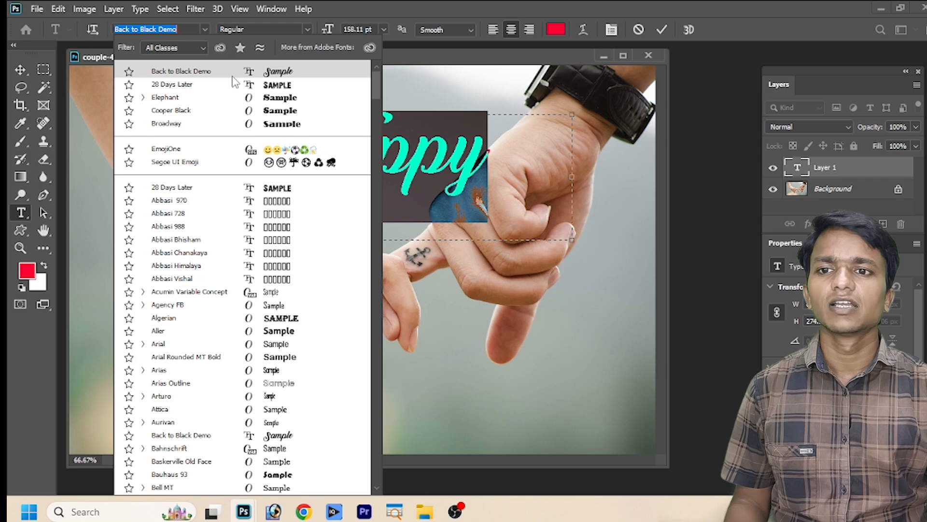
left_click(243, 110)
left_click(306, 29)
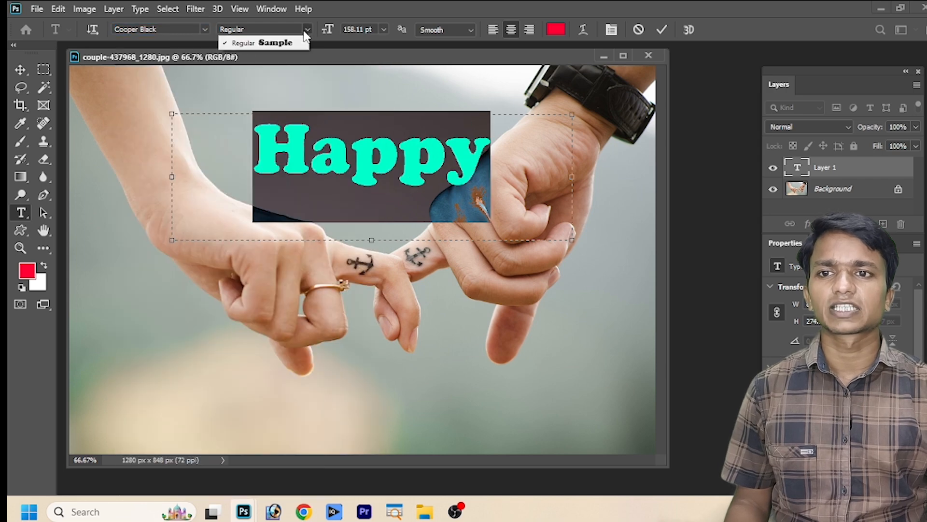
left_click(373, 68)
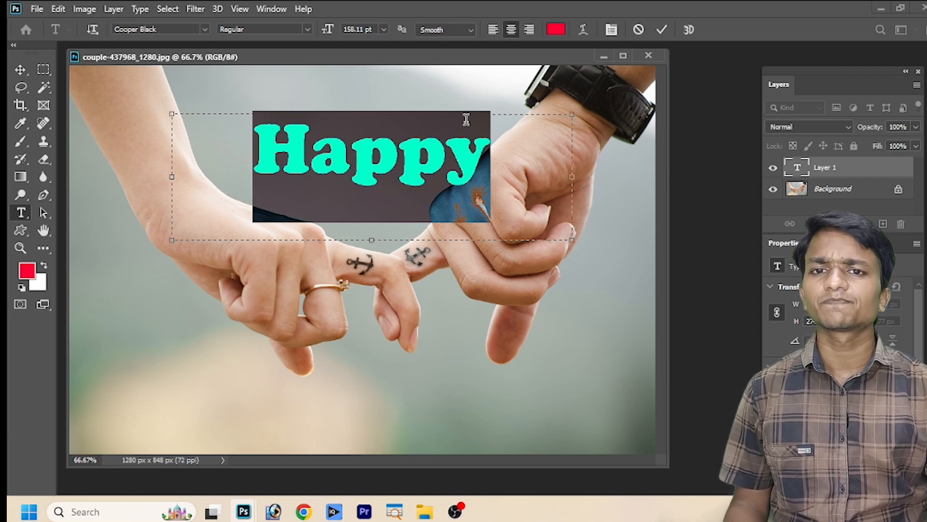
Step: Select all the text and change its color to blue #3300ff
left_click(405, 178)
key("ctrl+a")
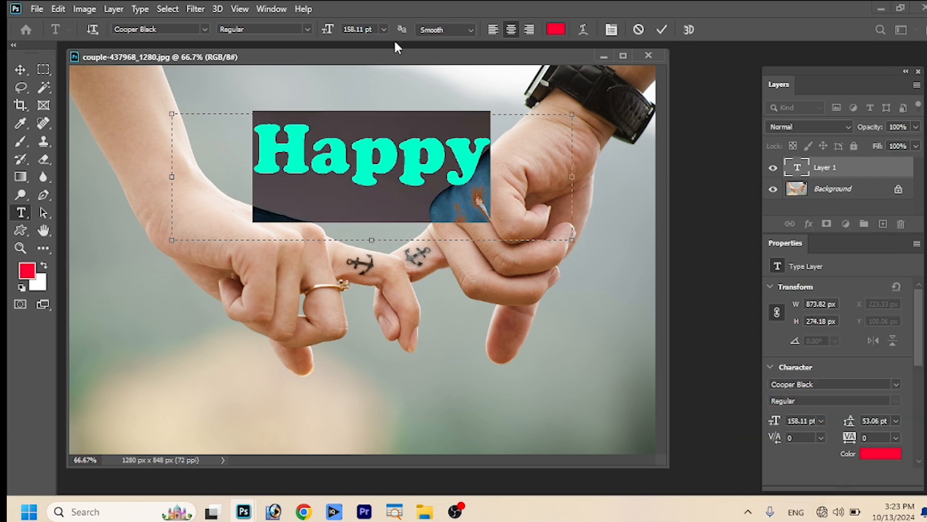
left_click(556, 29)
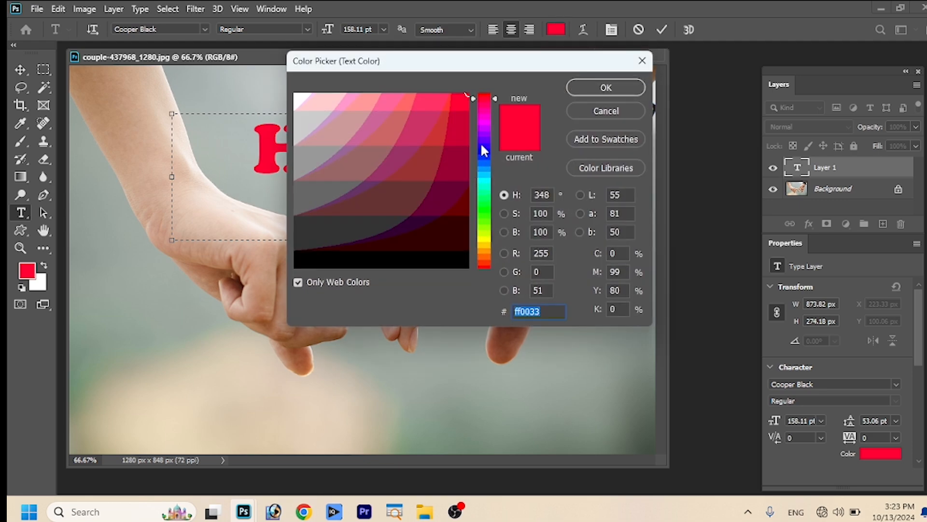
left_click(482, 145)
left_click(458, 98)
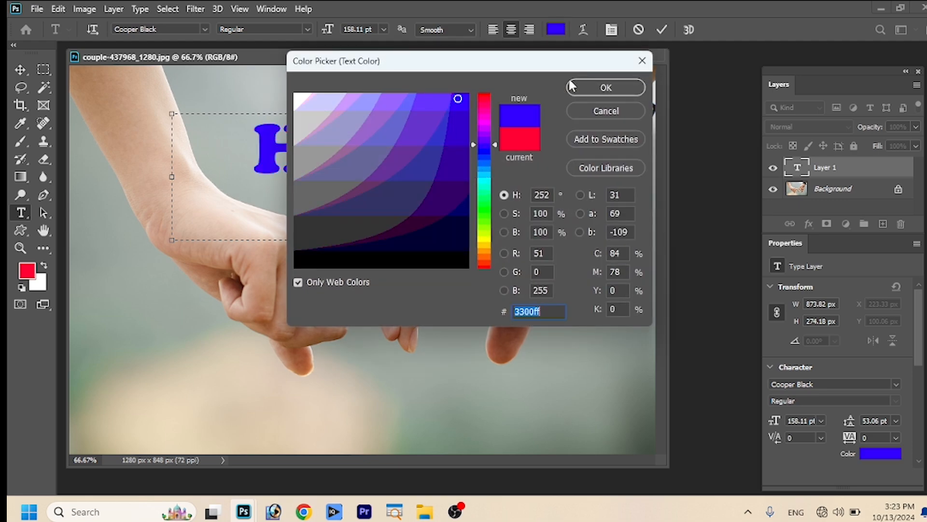
left_click(575, 87)
left_click(511, 156)
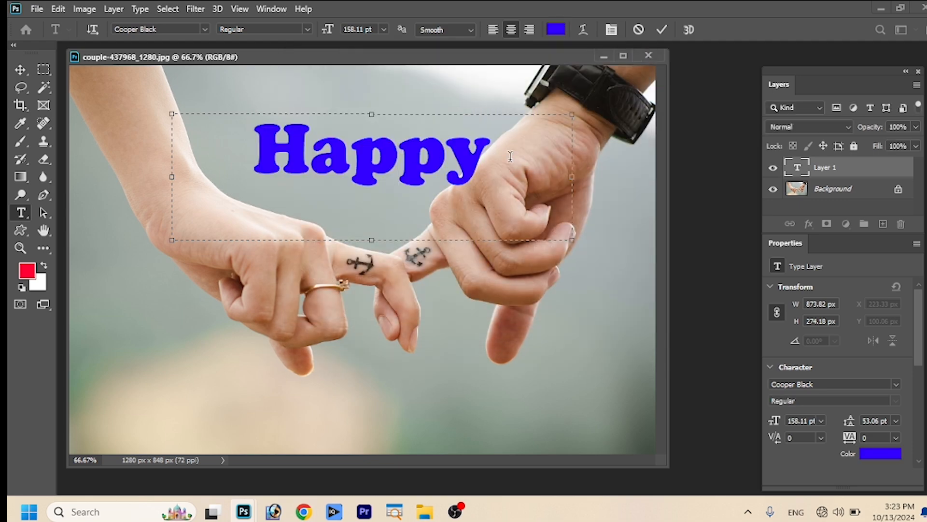
Step: Recolor the selected word light gray #cccccc by sampling the blurred background of the photo
left_click_drag(492, 158, 221, 158)
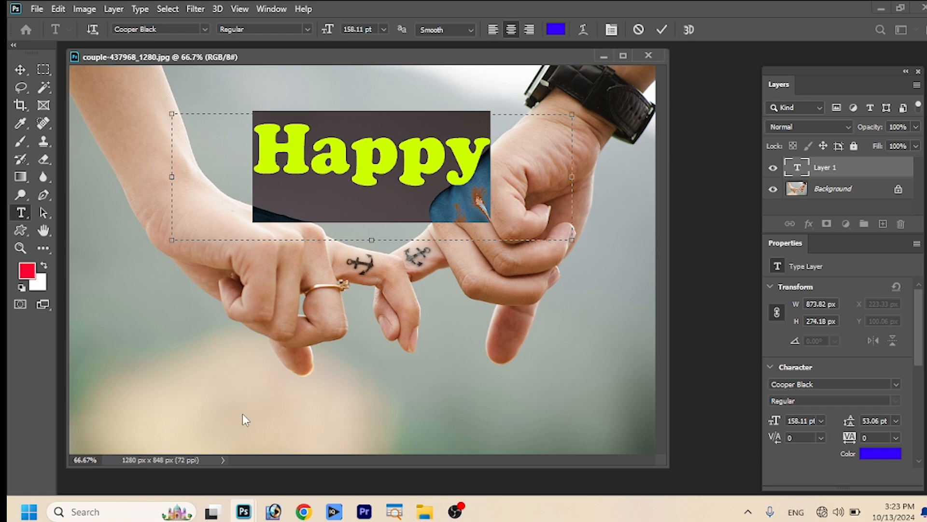
left_click(555, 29)
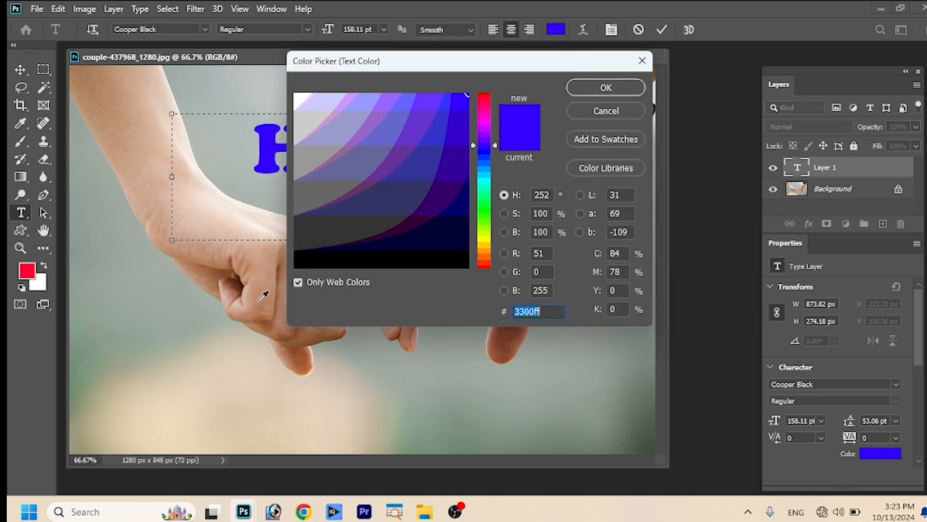
left_click(214, 388)
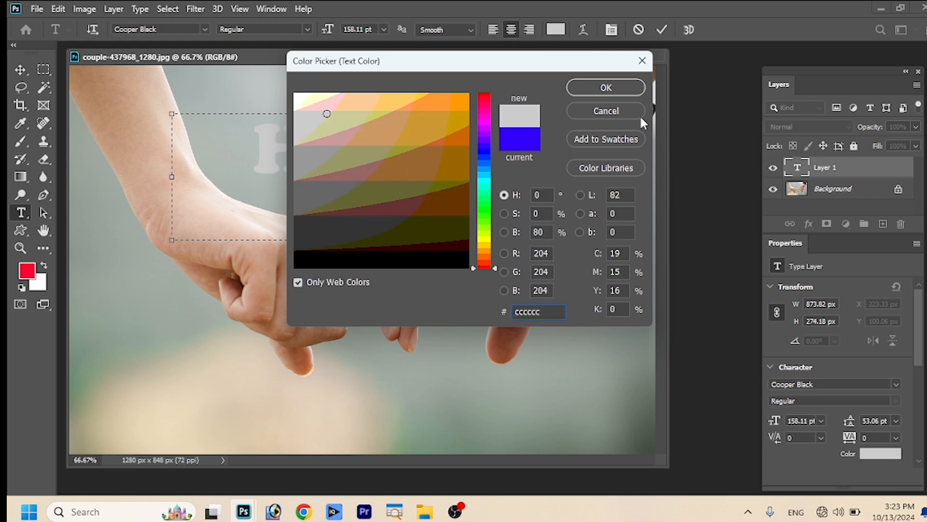
left_click(606, 87)
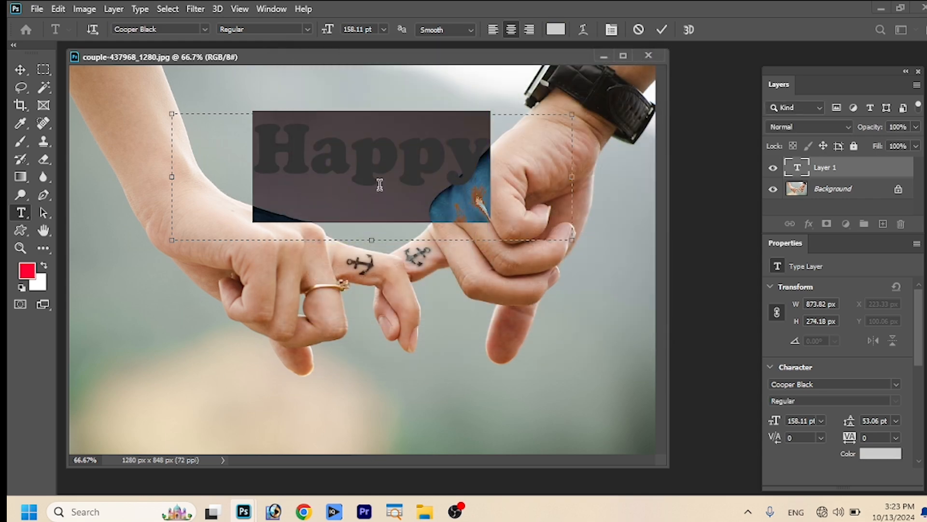
Step: Select the whole word again and change its text color to bright red
left_click(400, 158)
left_click_drag(247, 171, 624, 56)
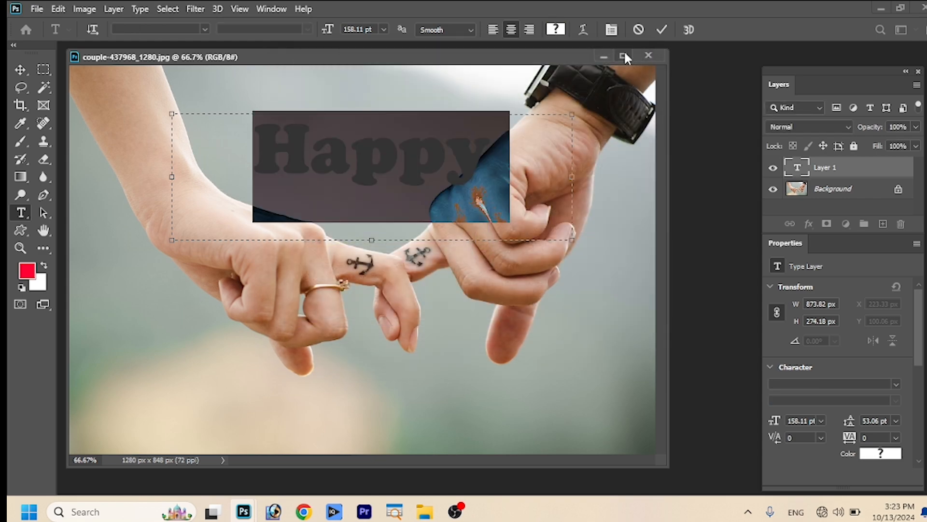
left_click(555, 29)
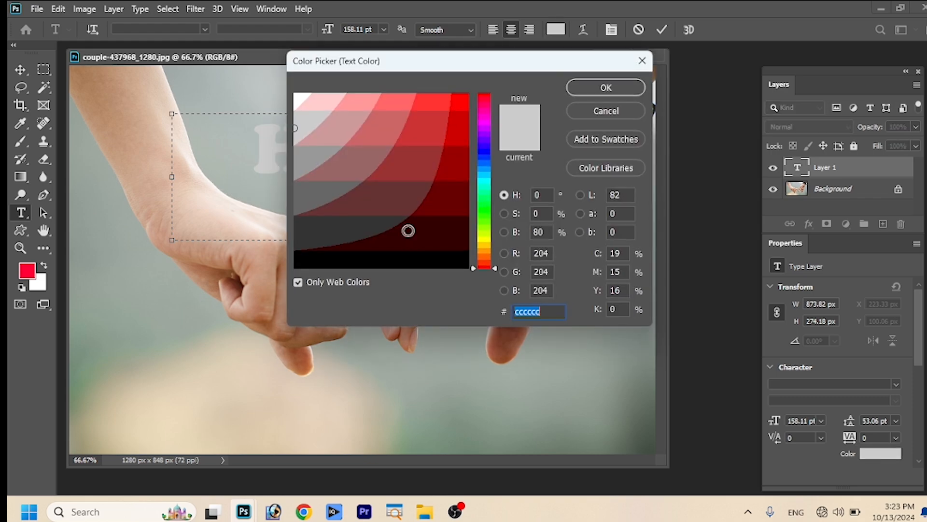
left_click(468, 95)
left_click(604, 89)
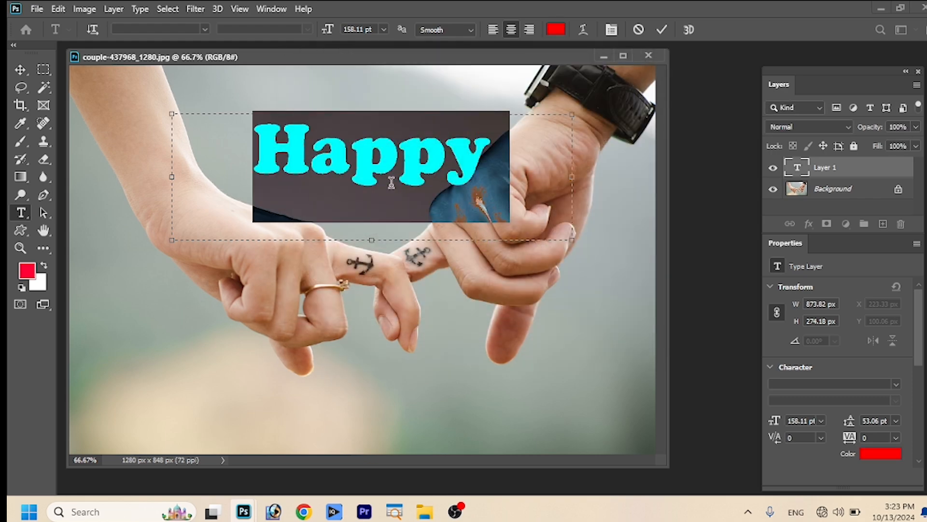
left_click(392, 190)
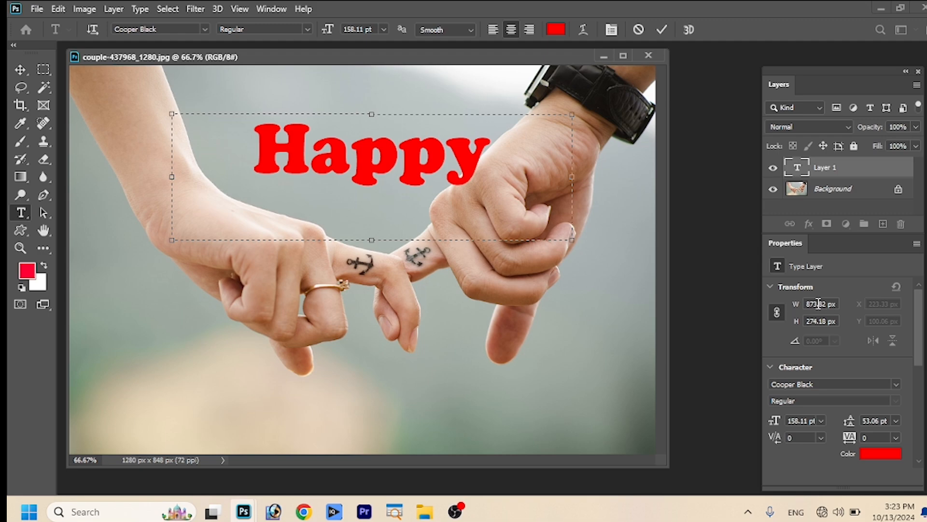
Step: Set the text box width to 1000.82 px with proportions linked and place the text cursor after the word "Happy"
left_click_drag(818, 304, 809, 305)
type("1000")
key("Return")
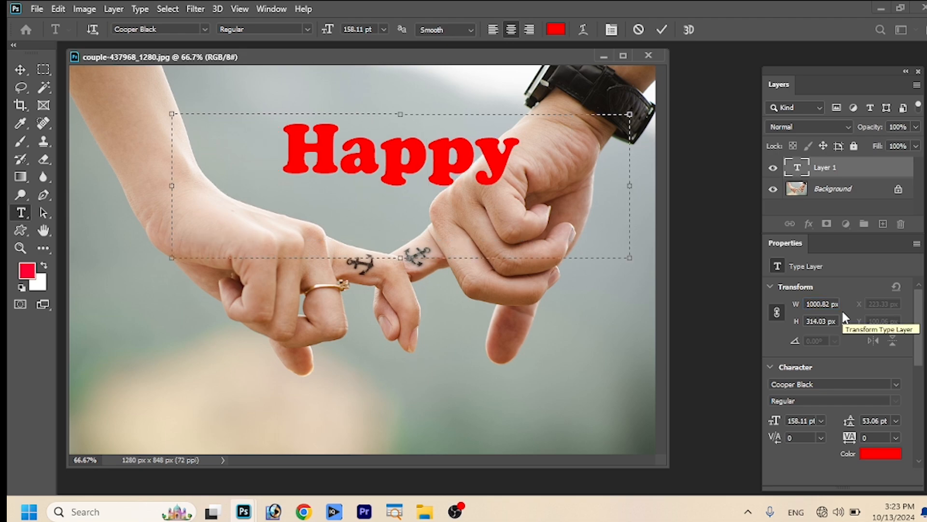
left_click(171, 141)
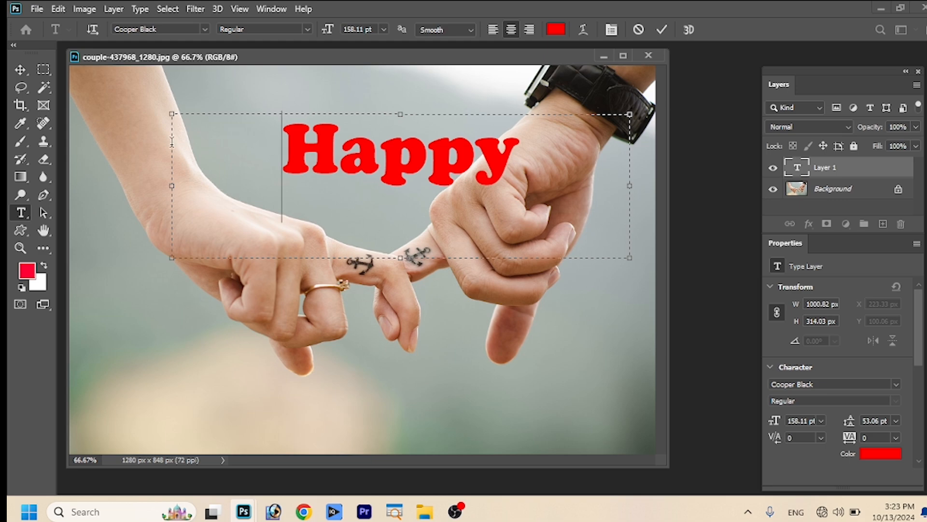
left_click(534, 157)
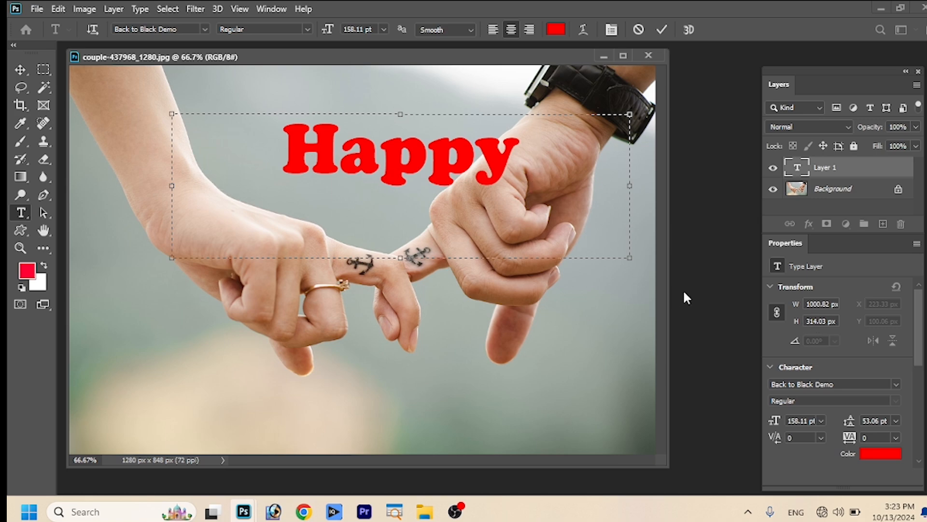
Step: Select all the text, unlink the text box proportions and set its height to 5000 px
key("ctrl+a")
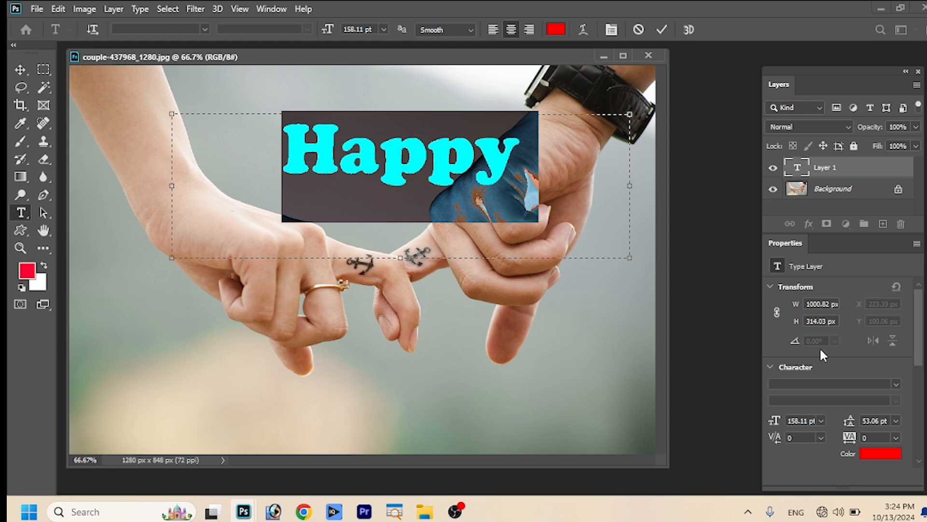
left_click(777, 313)
double_click(818, 322)
type("5000")
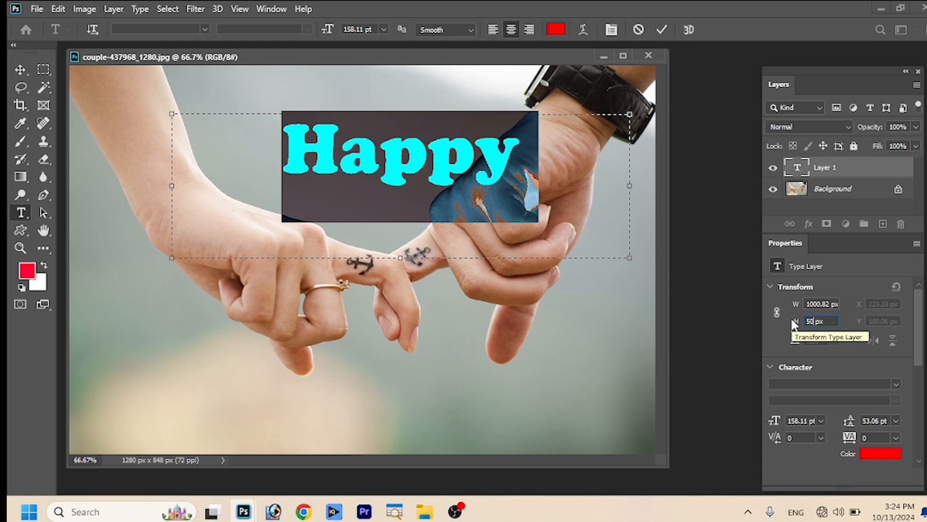
key("Return")
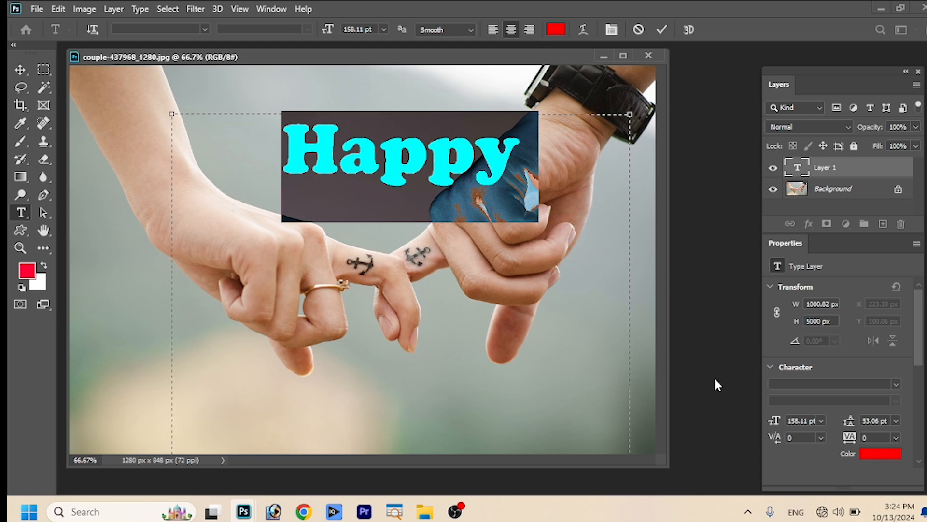
Step: Set the text box height to 100 px, then stretch its bottom edge to a height of about 269 px
double_click(817, 321)
type("100")
key("Return")
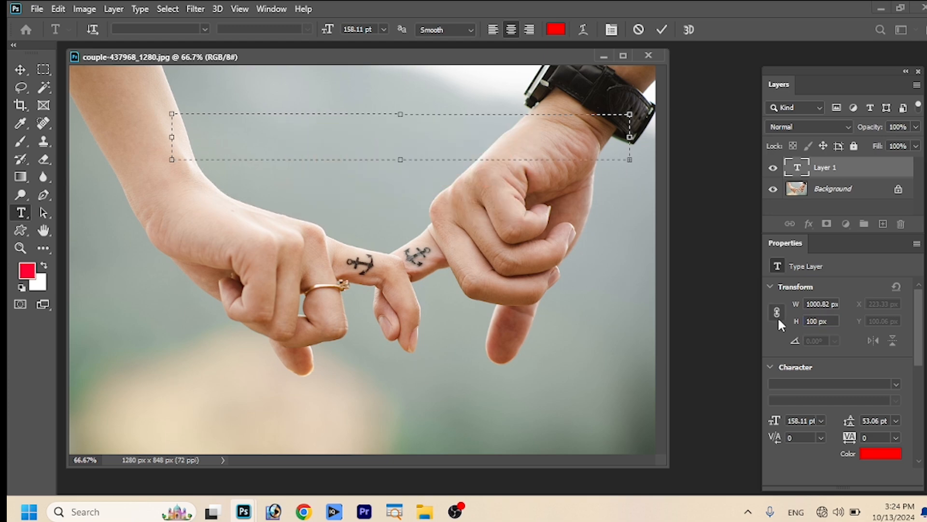
left_click_drag(401, 159, 401, 237)
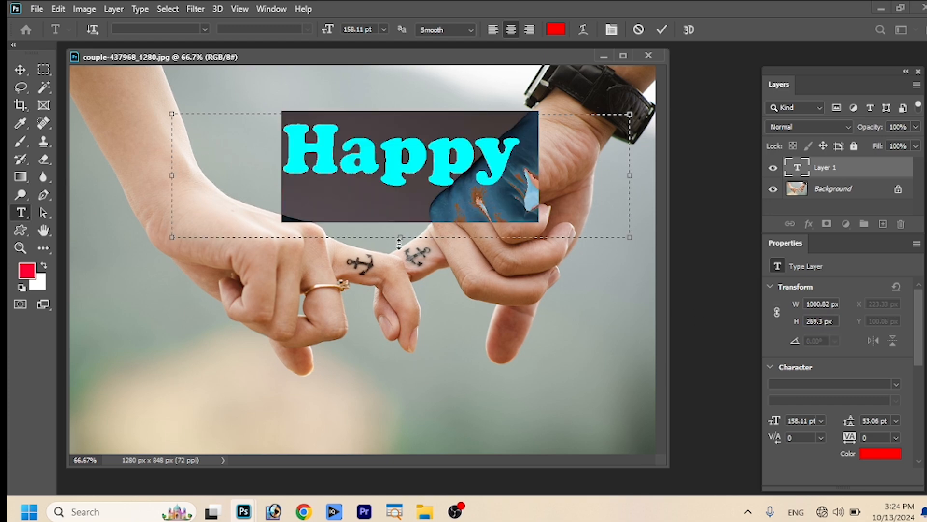
left_click(475, 164)
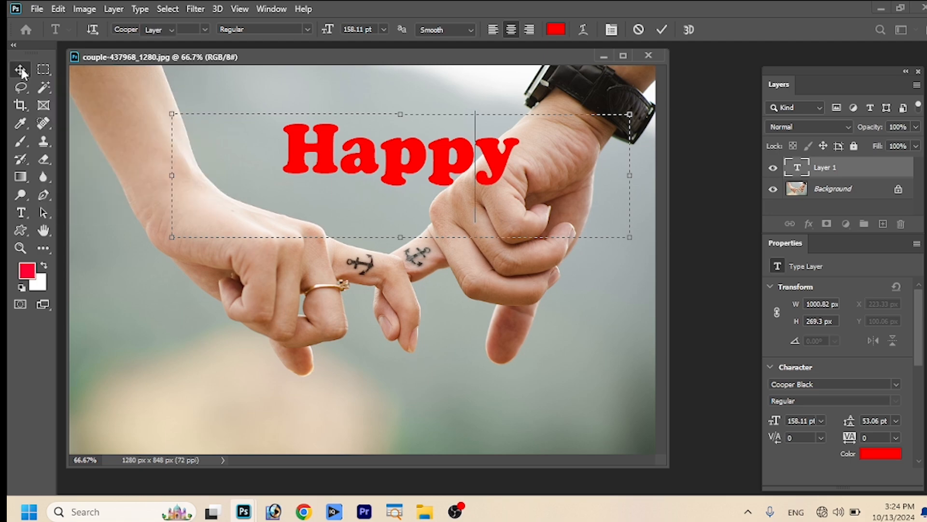
Step: Commit the text with the Move tool and delete the "Happy" text layer
left_click(22, 71)
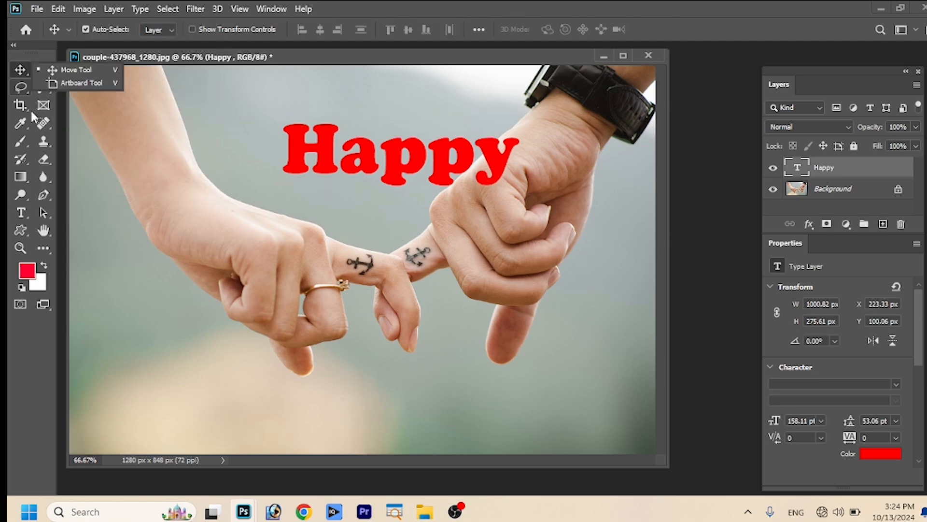
left_click(304, 167)
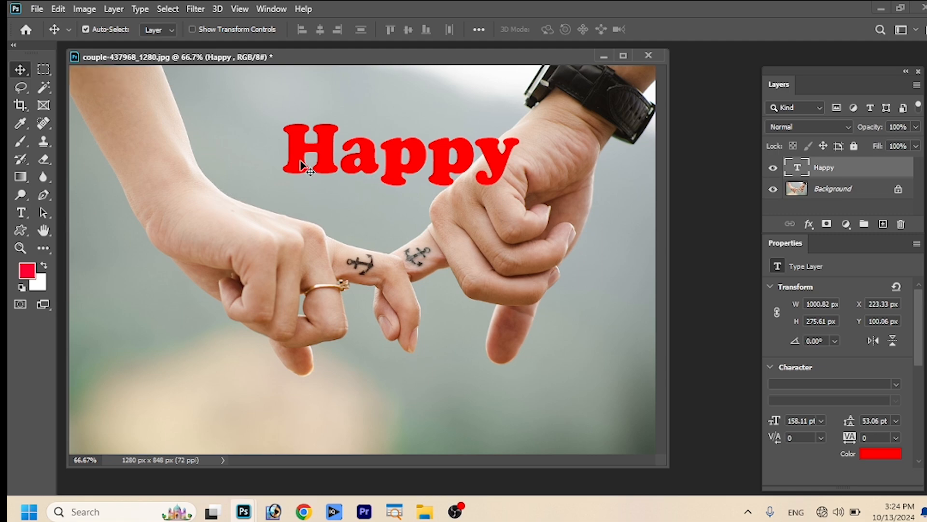
key("Delete")
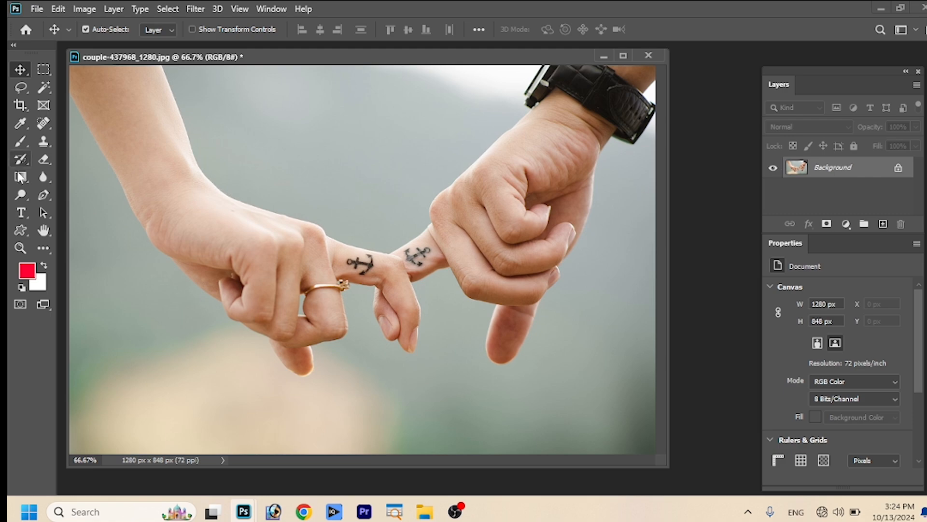
Step: Draw a new text box about 531 by 174 px with the Horizontal Type tool and enter "Happy"
left_click(20, 213)
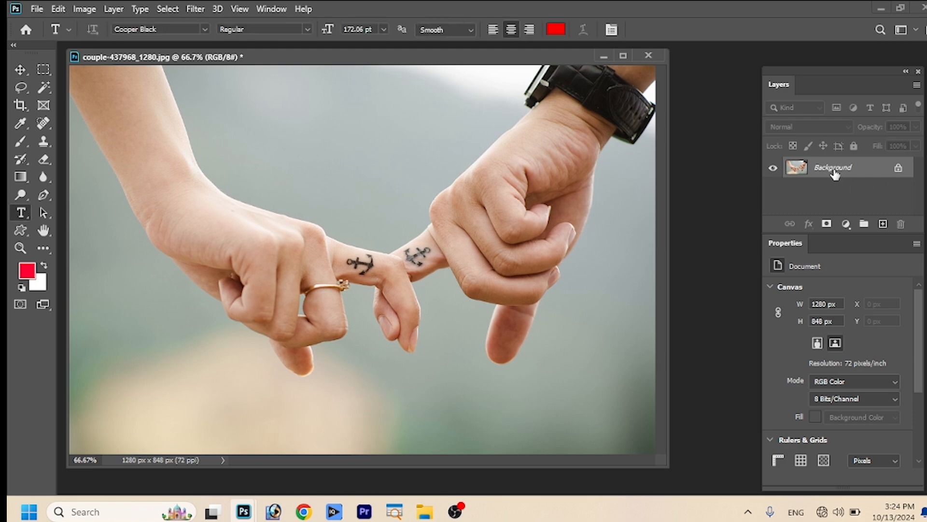
left_click_drag(243, 151, 486, 229)
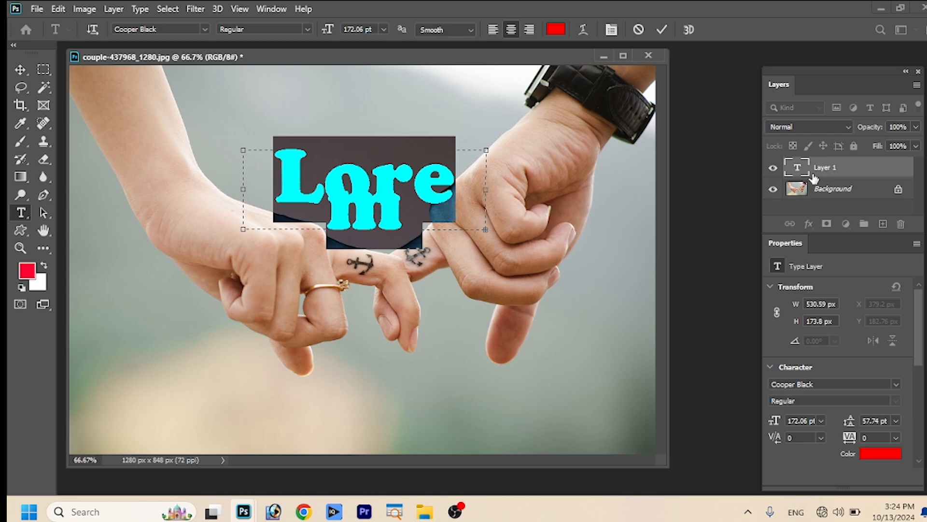
type("Happ")
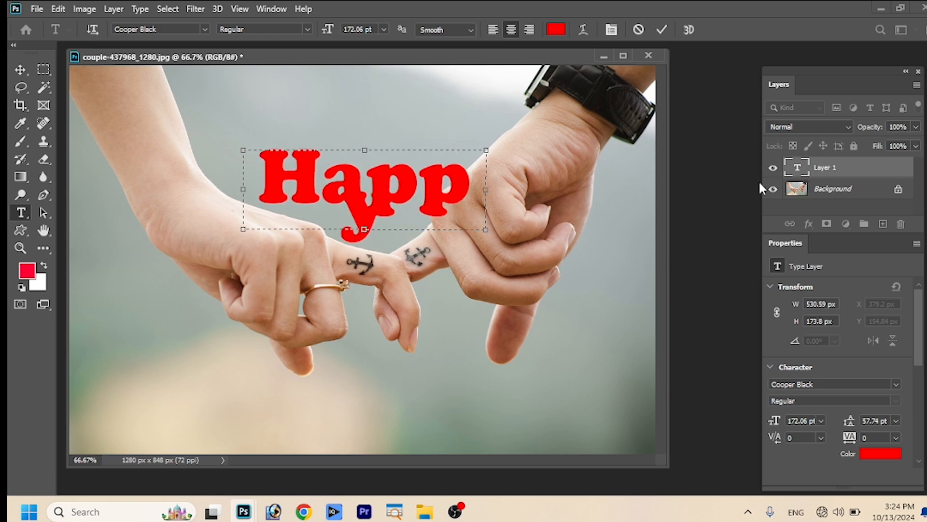
Step: Enlarge the text box, move it to the upper part of the photo and scale the text to about 225 pt
left_click_drag(486, 229, 533, 270)
left_click_drag(427, 231, 373, 169)
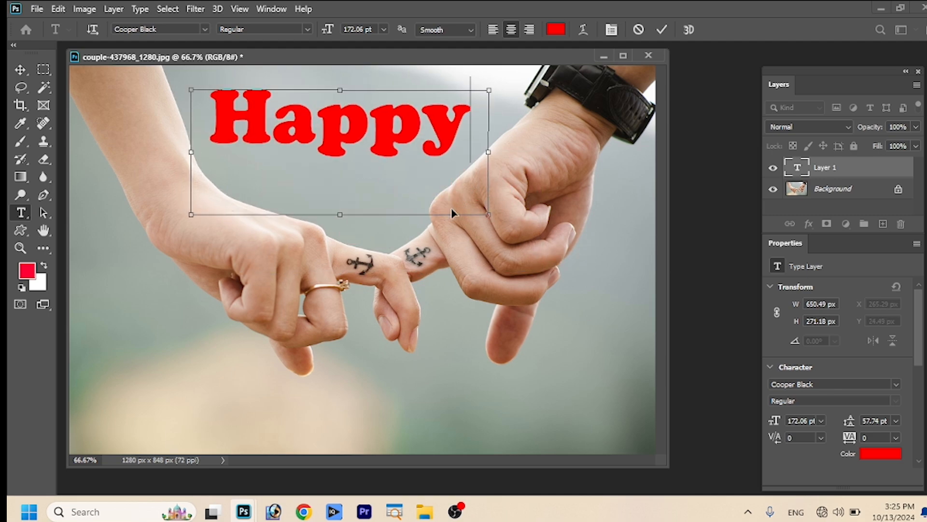
left_click_drag(486, 212, 540, 252)
left_click_drag(415, 175, 393, 175)
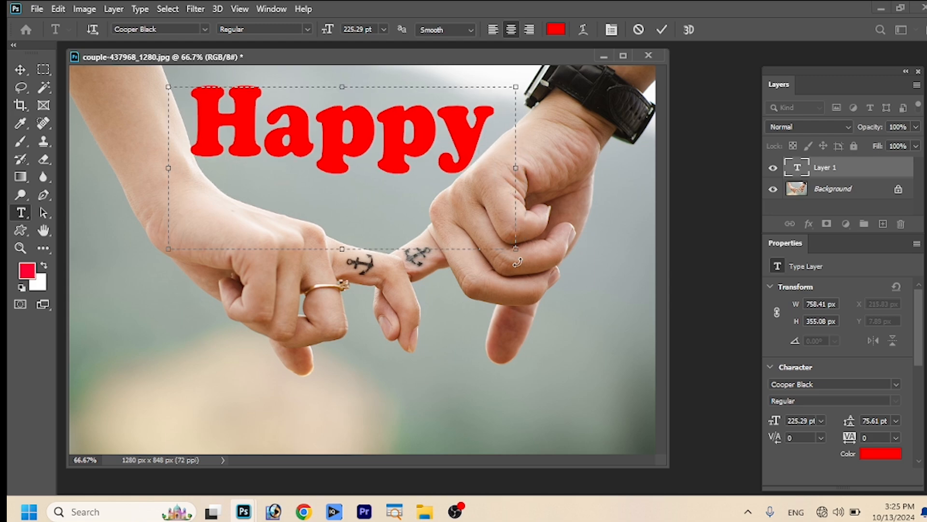
Step: Resize the text box to about 742 by 610 px and add "Life" on a second line
left_click_drag(516, 249, 507, 366)
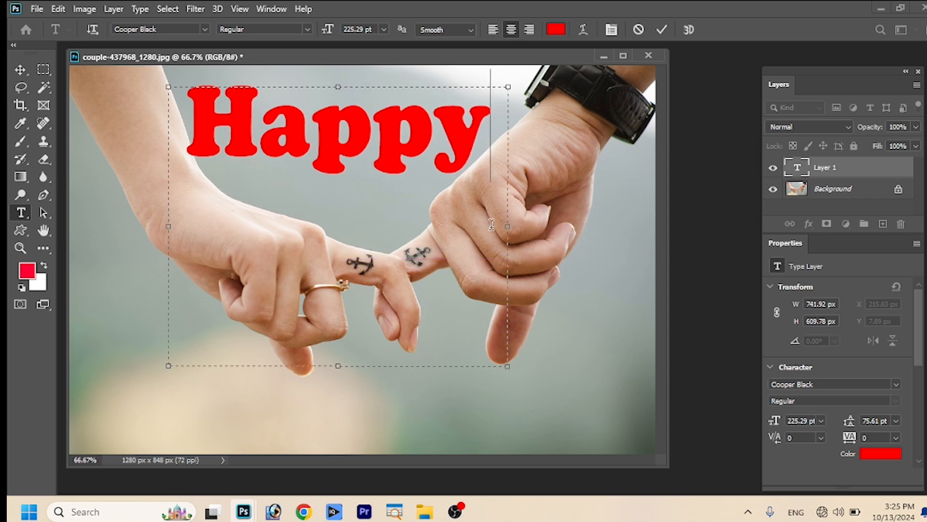
key("Return")
type("Bi")
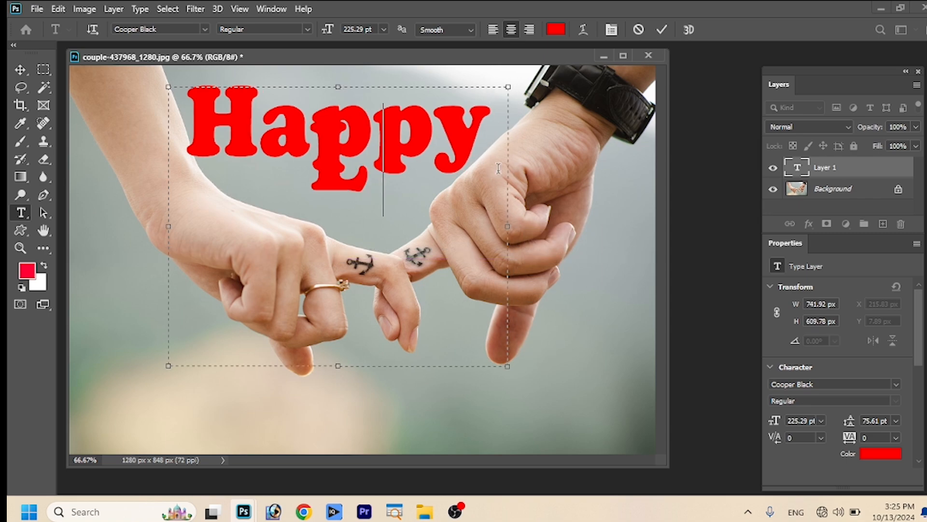
type("fe")
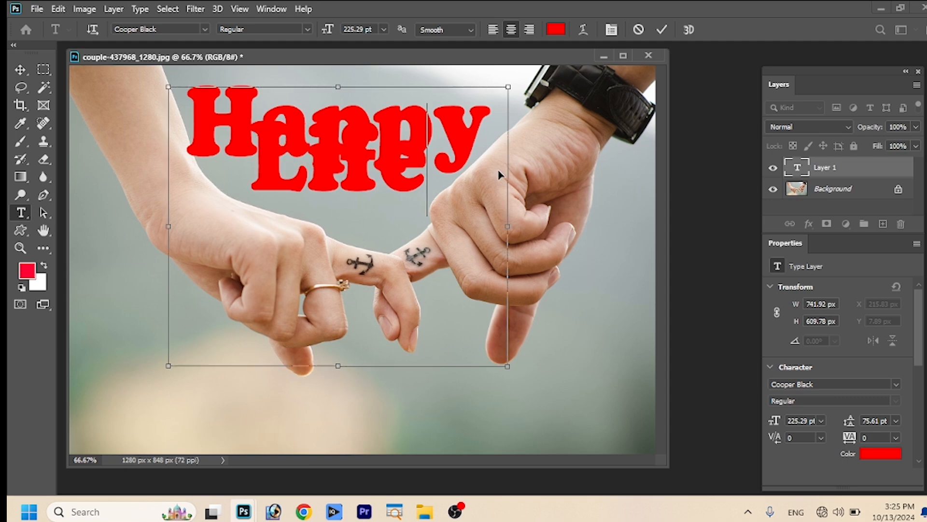
Step: Widen the text box to about 814 px
key("ctrl+a")
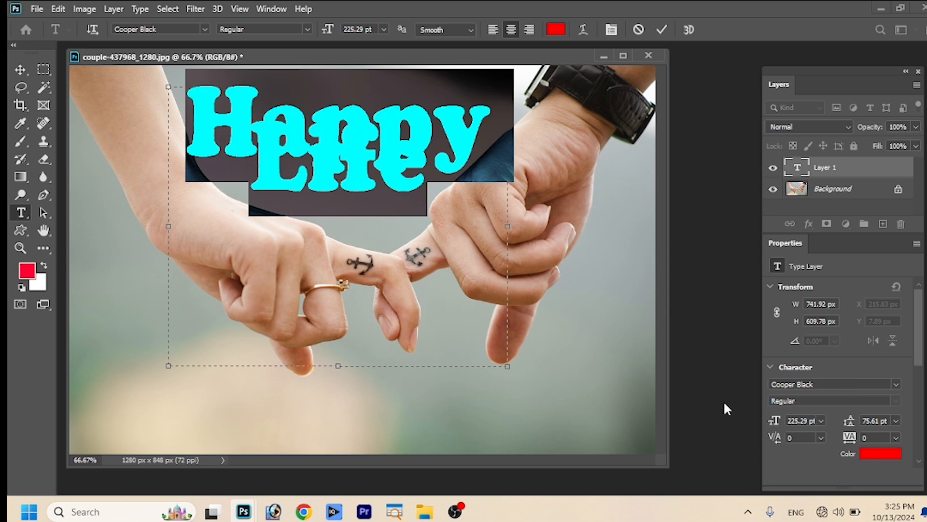
left_click(504, 236)
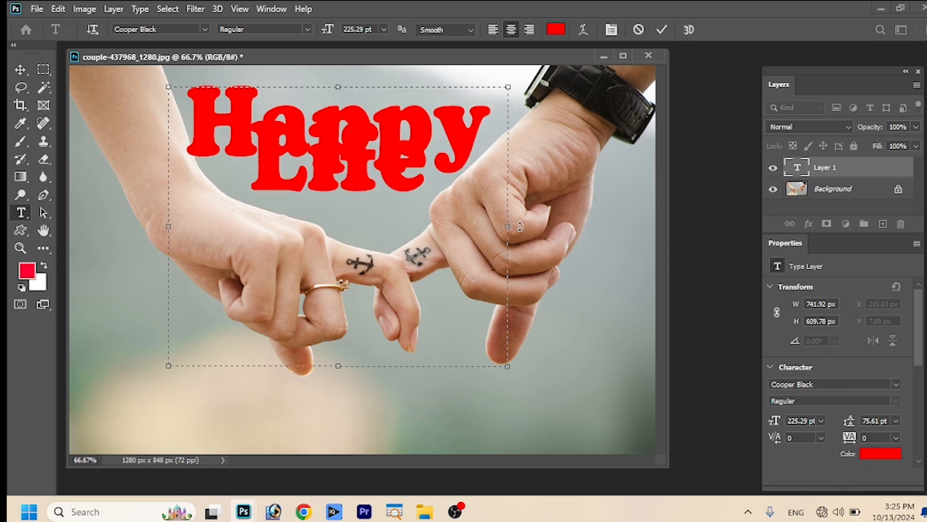
left_click_drag(508, 228, 541, 227)
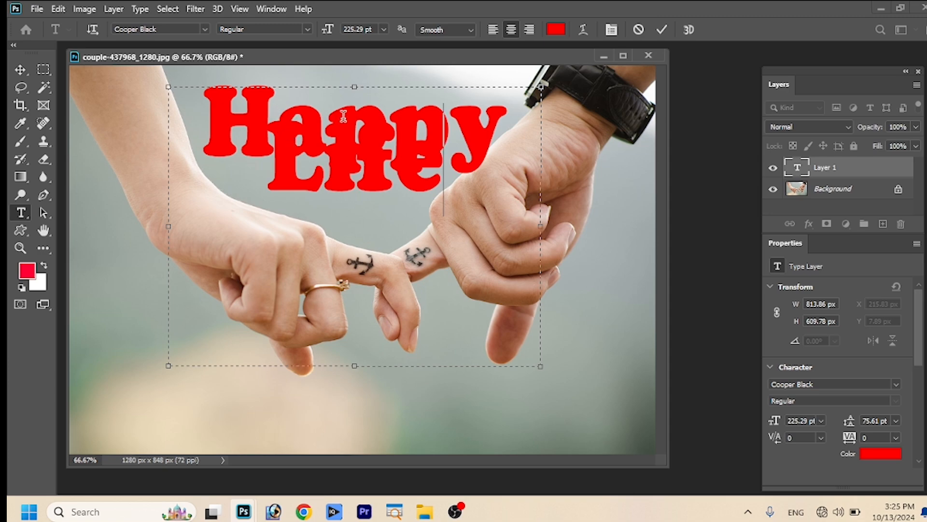
Step: Select both lines of text and try a leading of 60 pt, then 150 pt
left_click_drag(527, 206, 203, 98)
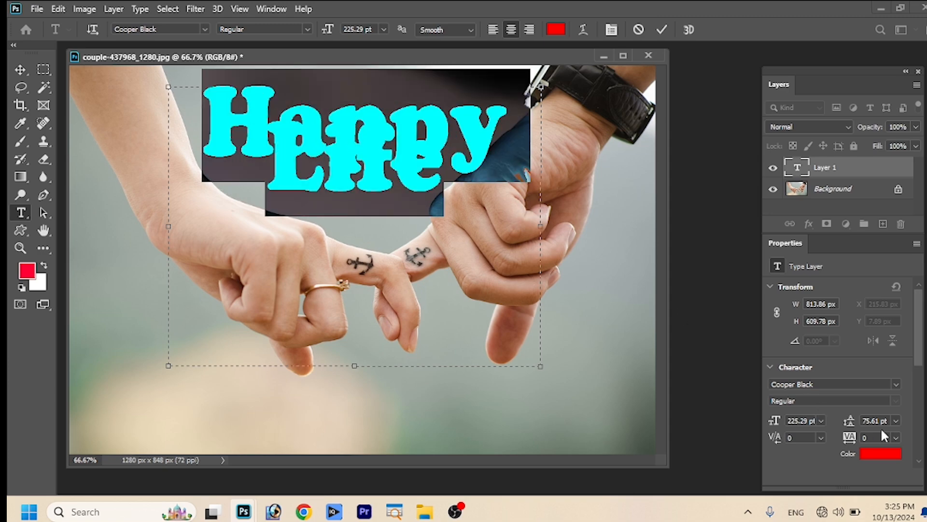
left_click(897, 420)
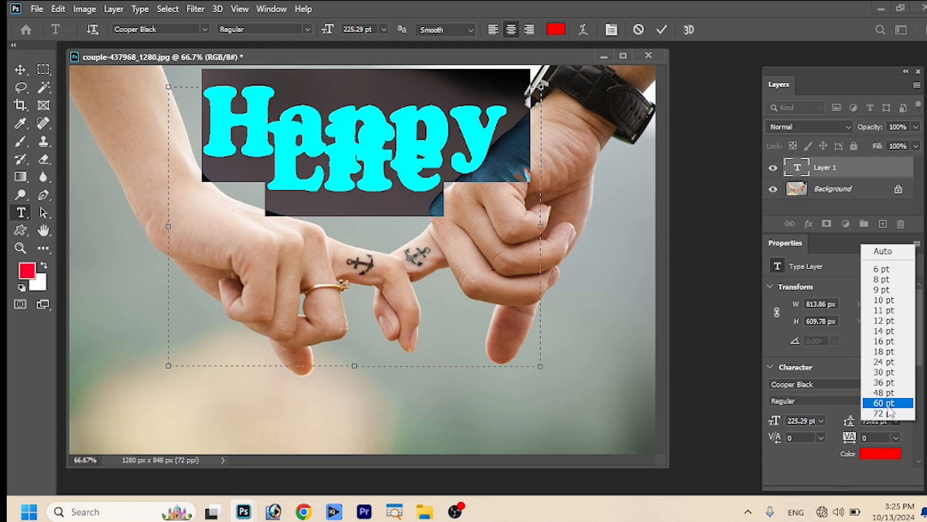
left_click(888, 404)
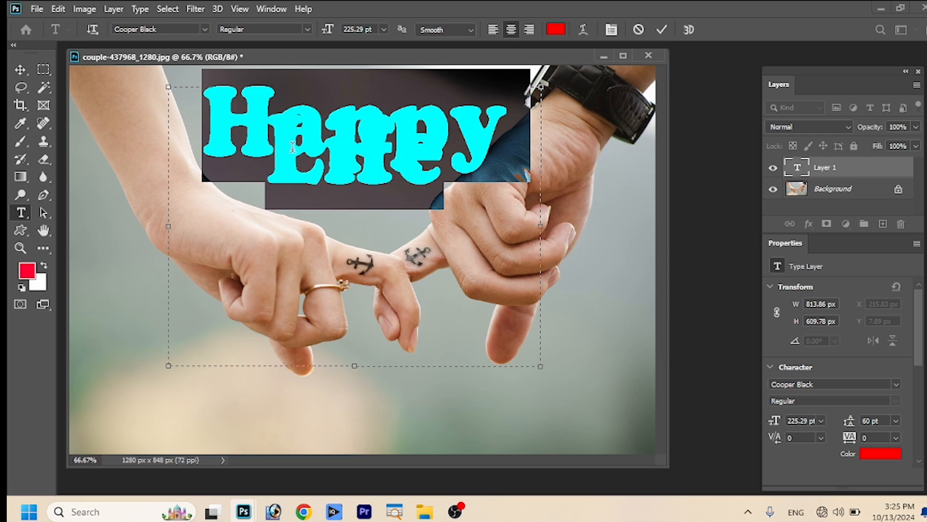
left_click(897, 418)
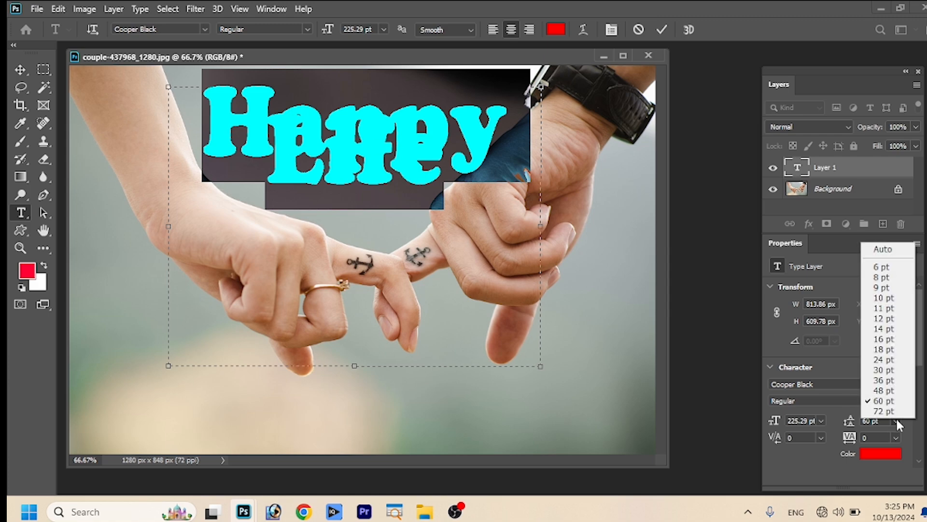
left_click(861, 436)
left_click_drag(871, 421, 840, 421)
type("150")
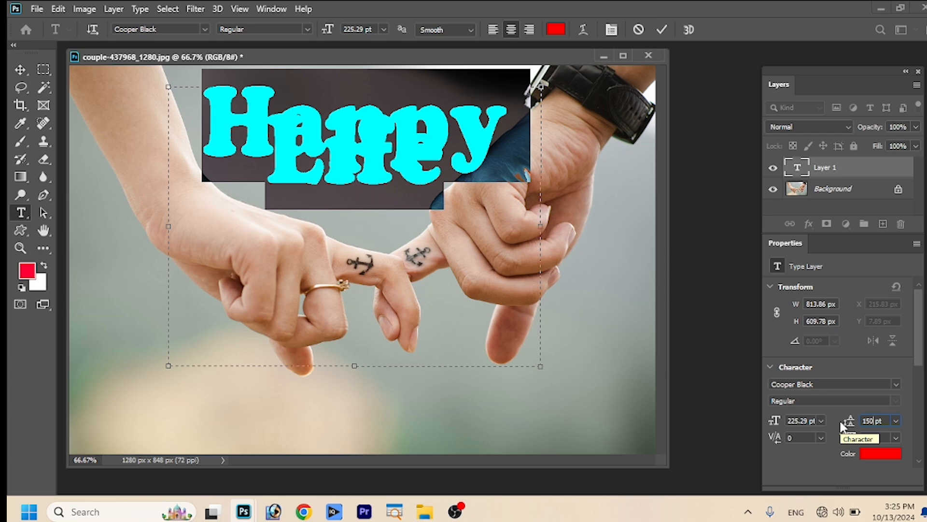
key("Return")
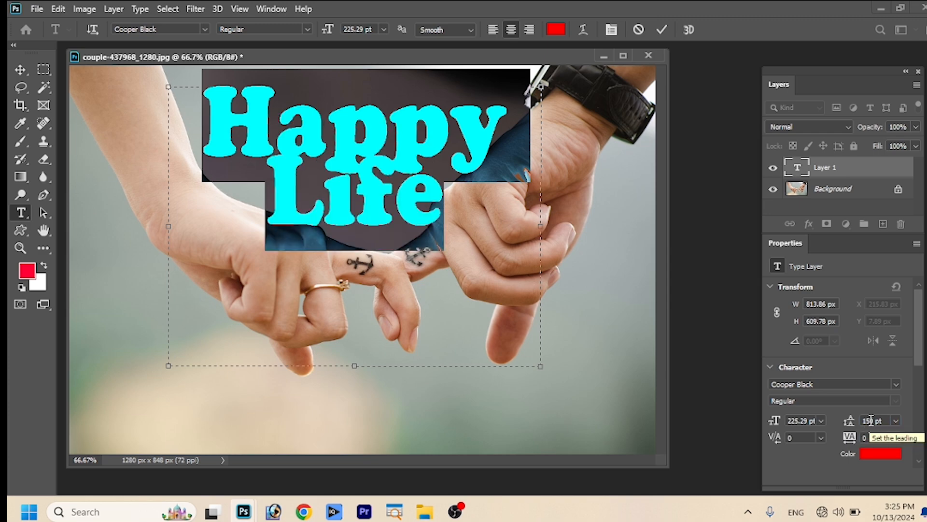
Step: Set the leading of both lines to 200 pt and deselect the text
left_click(839, 422)
type("200")
key("Return")
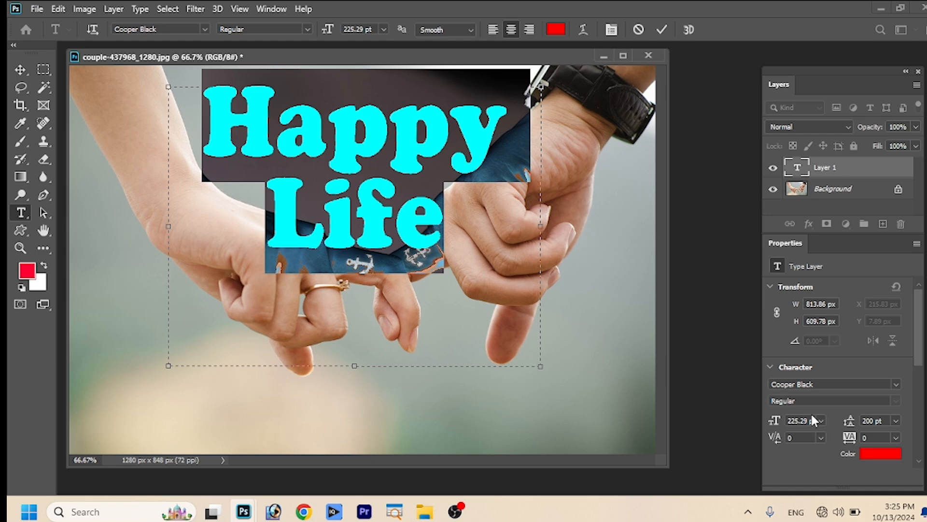
left_click_drag(437, 227, 174, 117)
left_click(185, 251)
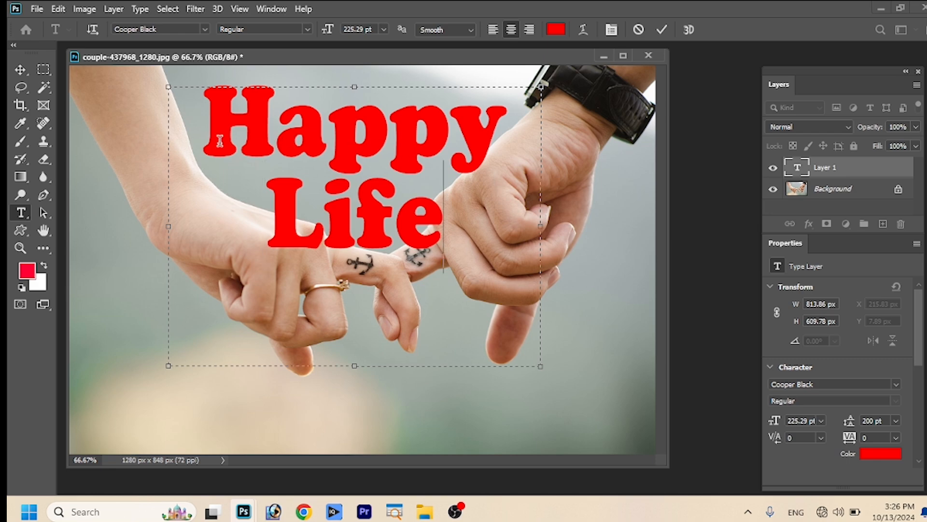
Step: Select both lines of text and try a tracking of -50, then 25
left_click_drag(205, 123, 501, 306)
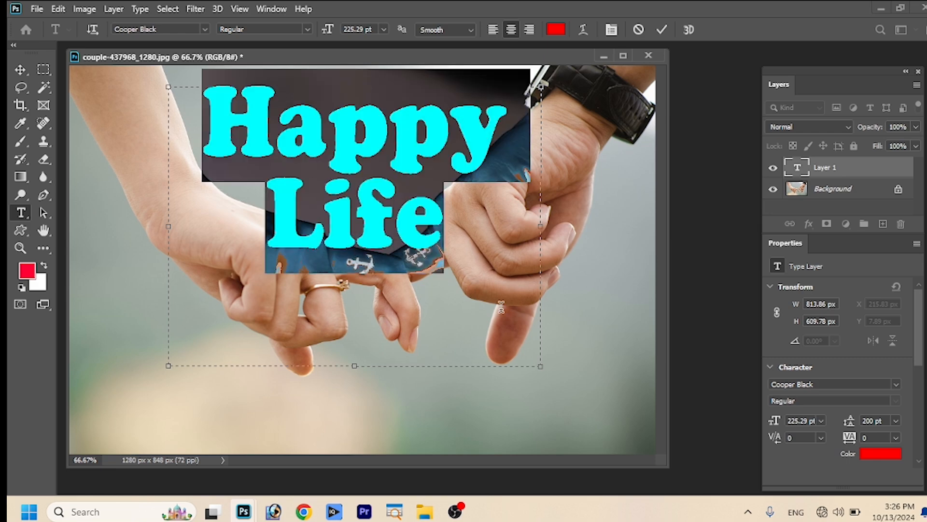
left_click(896, 438)
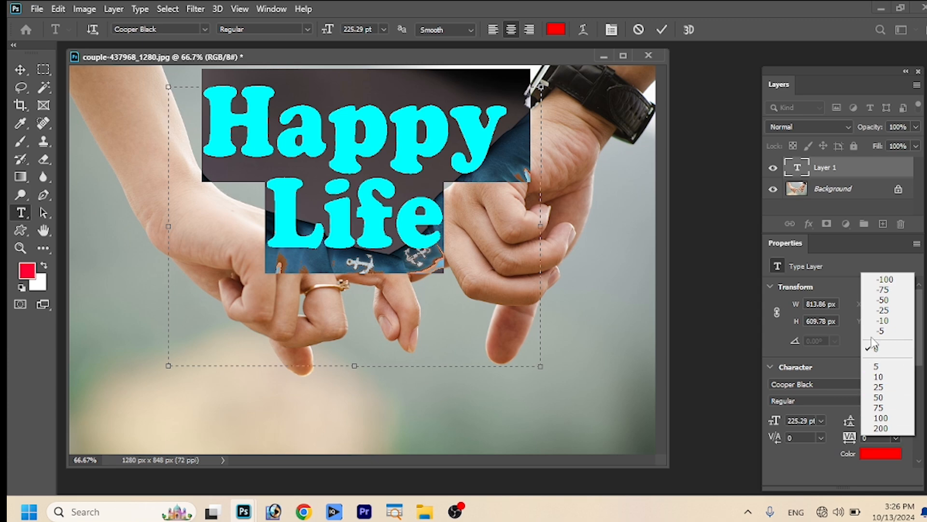
left_click(883, 300)
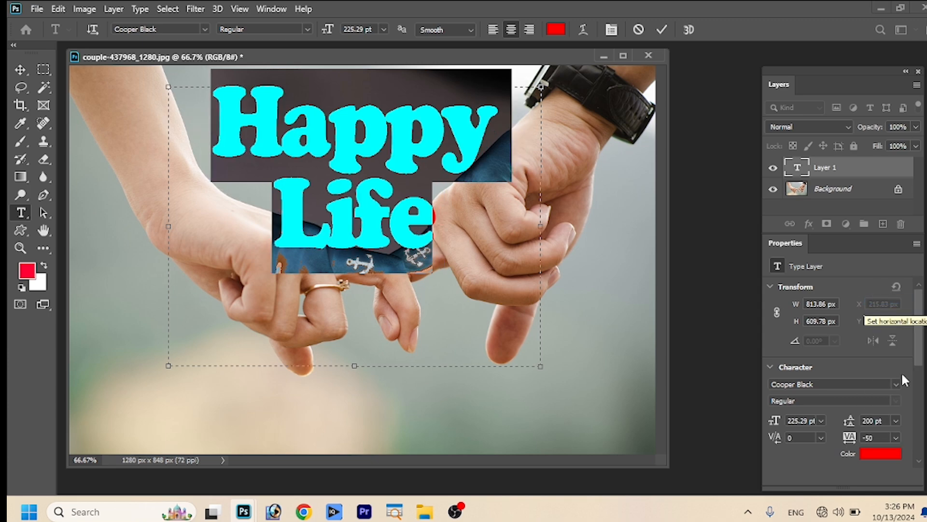
left_click(895, 437)
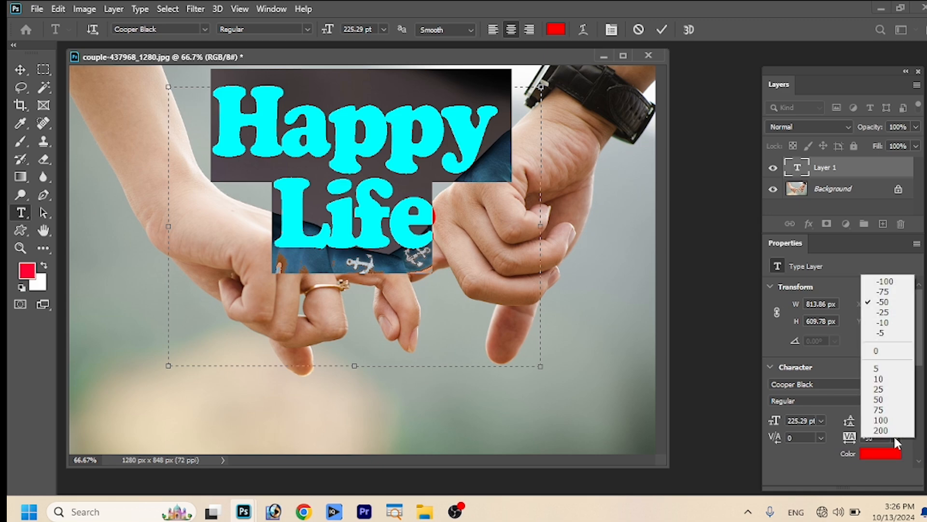
left_click(882, 390)
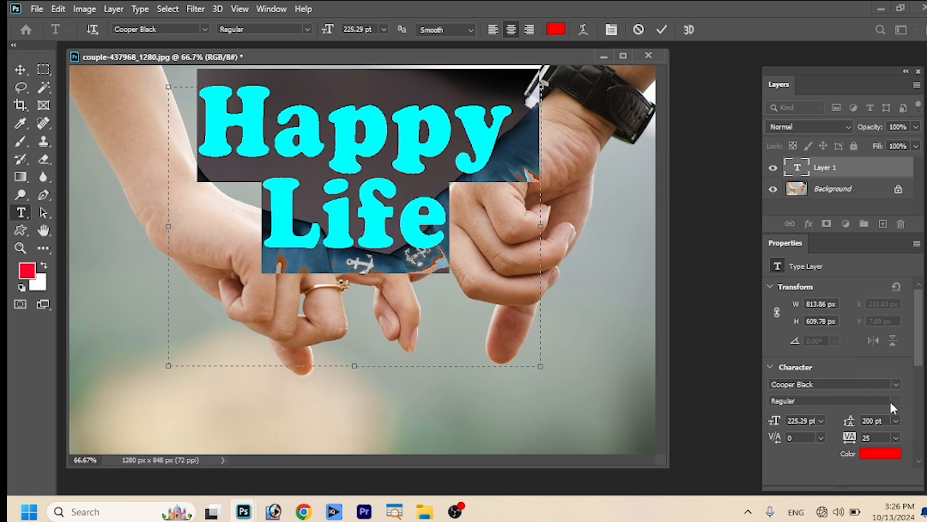
Step: Try a tracking of 100 on the selected text, then set it to 50
left_click(896, 436)
left_click(886, 422)
left_click(896, 436)
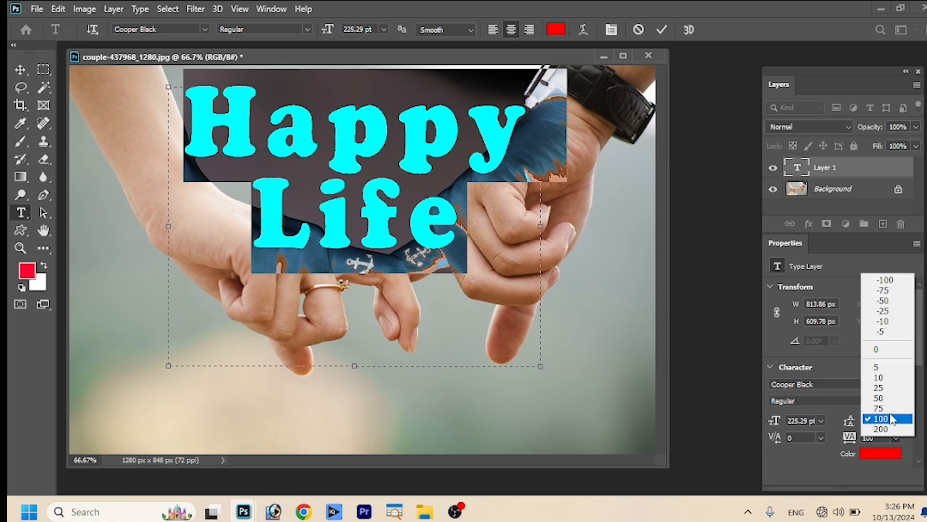
left_click(879, 398)
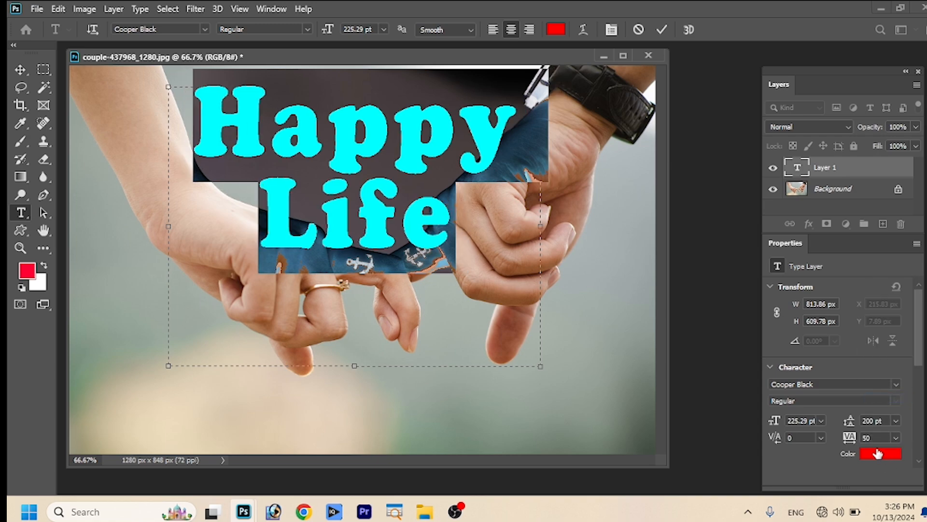
Step: Try a font size of 60 pt on both lines of text, then set it to 36 pt
left_click(821, 419)
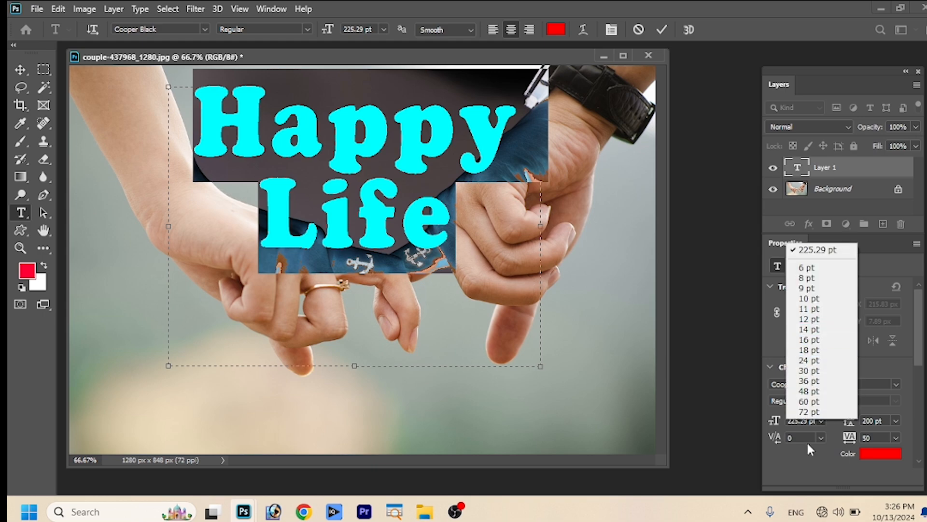
left_click(809, 401)
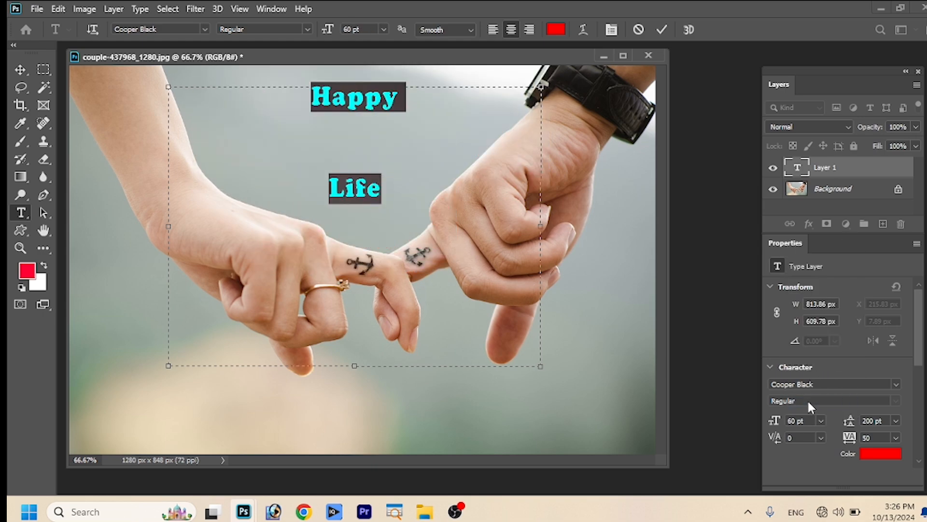
left_click(318, 139)
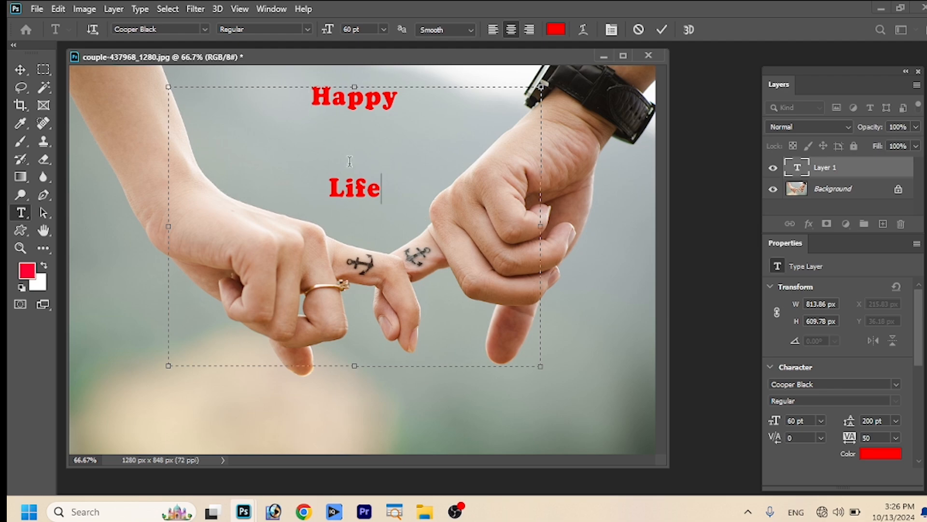
key("ctrl+a")
left_click(821, 420)
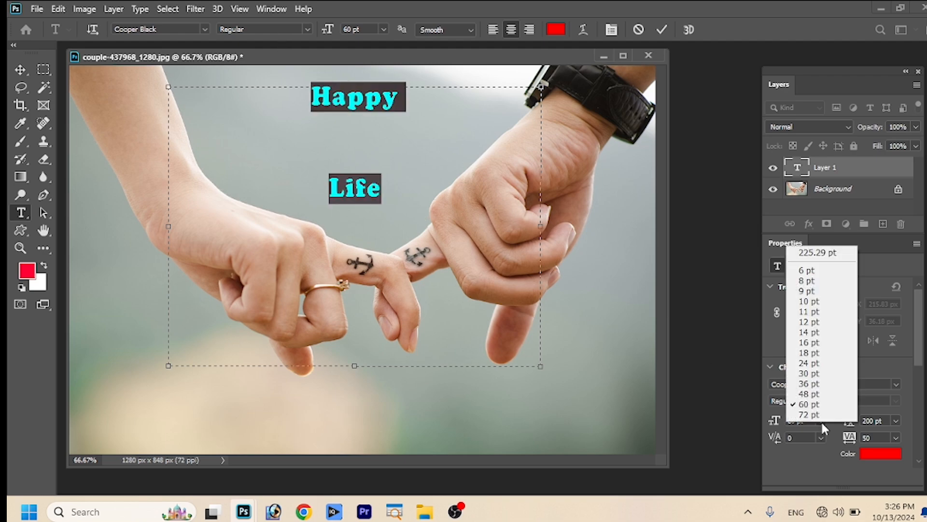
left_click(804, 382)
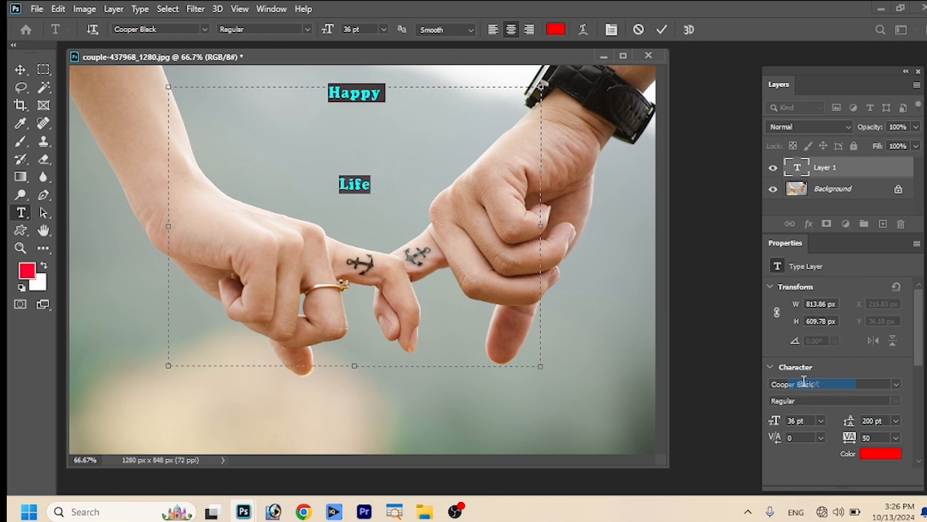
Step: Try a font size of 6 pt on the selected text, then undo it
left_click(821, 421)
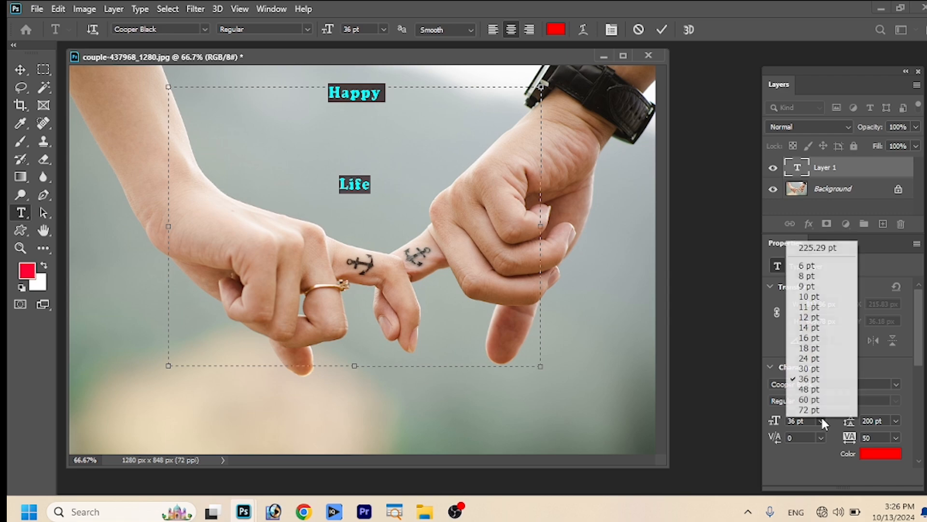
left_click(811, 266)
key("ctrl+z")
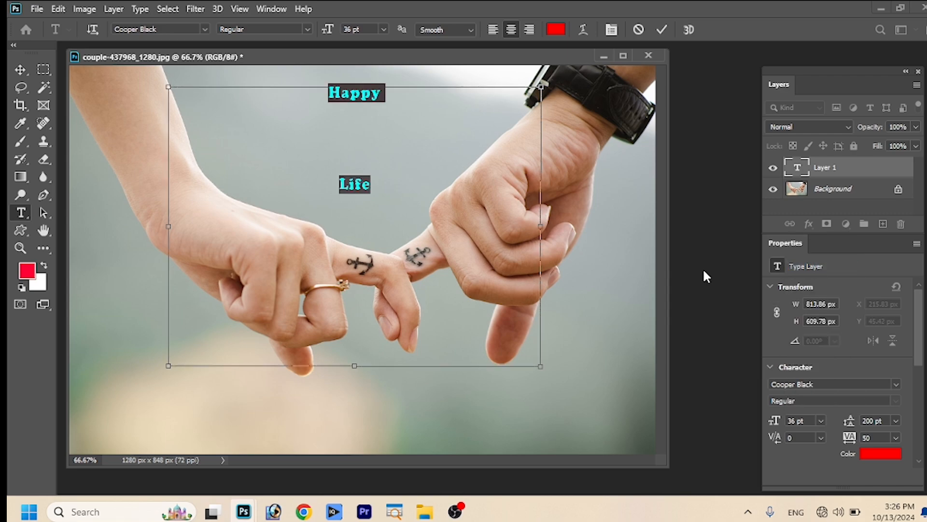
Step: Reselect both lines of text, try a leading of 6 pt, then set it to 14 pt
left_click(491, 283)
left_click_drag(487, 264, 304, 113)
left_click(894, 419)
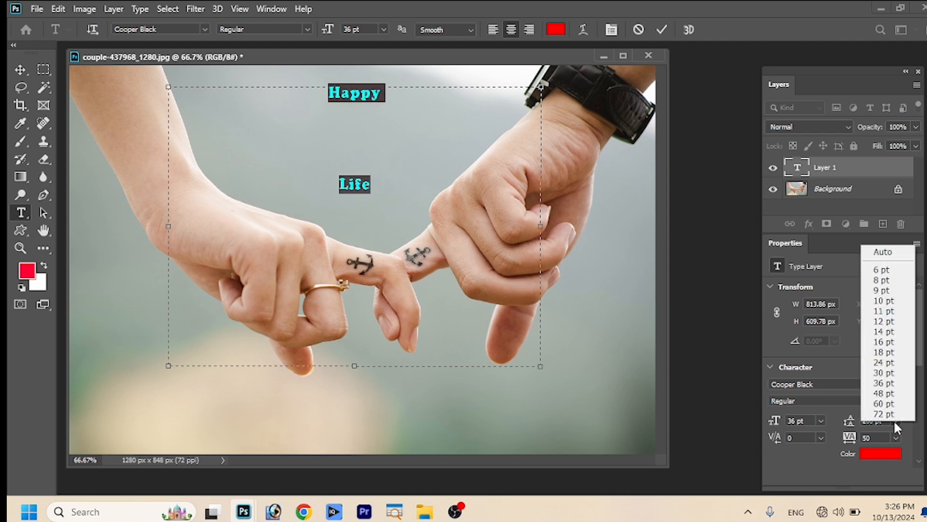
left_click(881, 270)
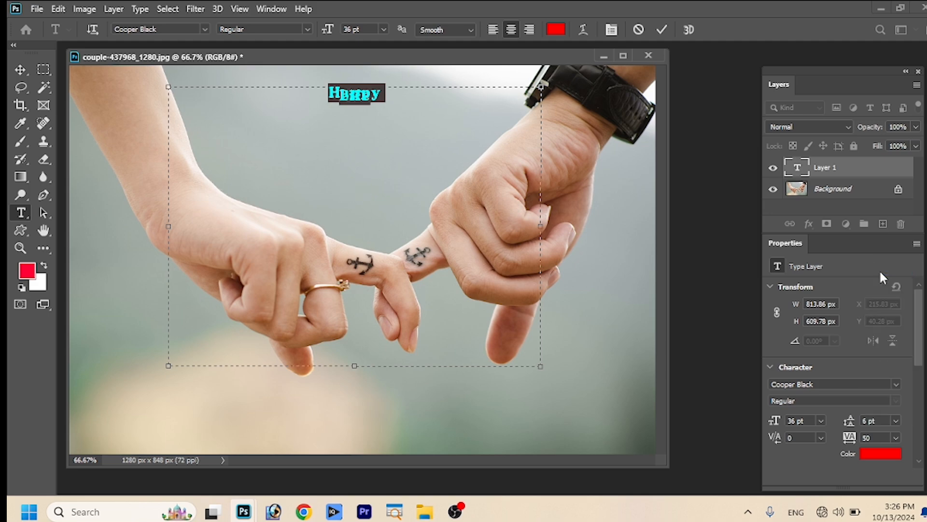
left_click(896, 421)
left_click(884, 332)
left_click(270, 9)
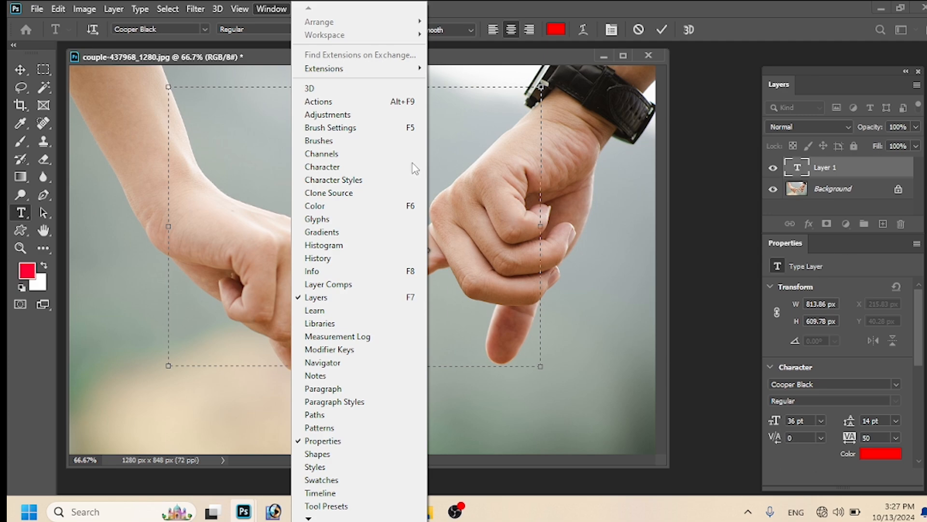
left_click(472, 126)
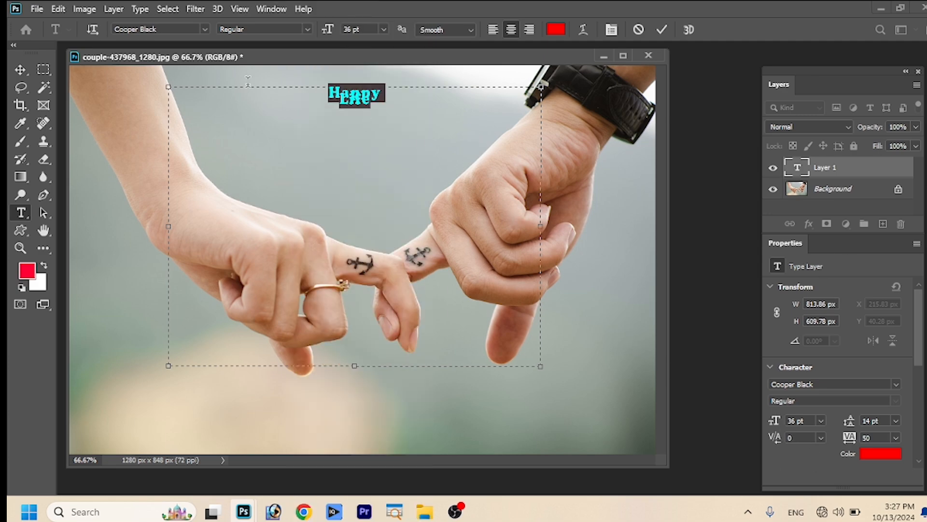
Step: Replace the overlapping two-line text with "Happy Life" on a single line
key("BackSpace")
type("Happ")
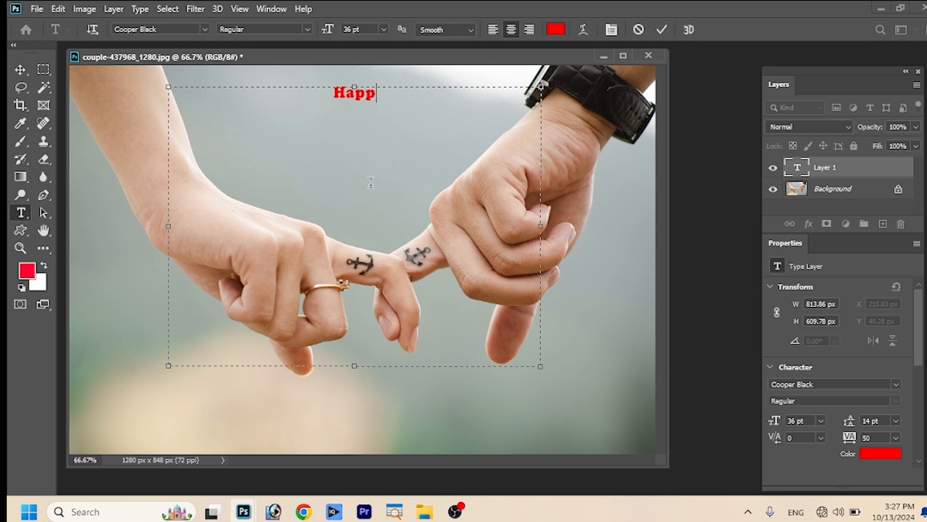
type("y L")
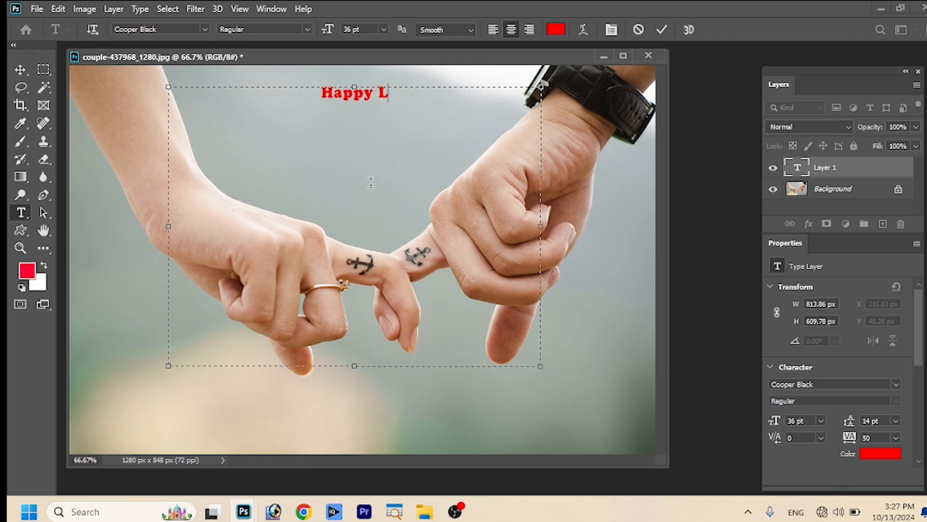
type("ife")
Step: Enlarge "Happy Life" to 117.18 pt, then shrink its text box to about 130 px high and move it slightly down
key("ctrl+a")
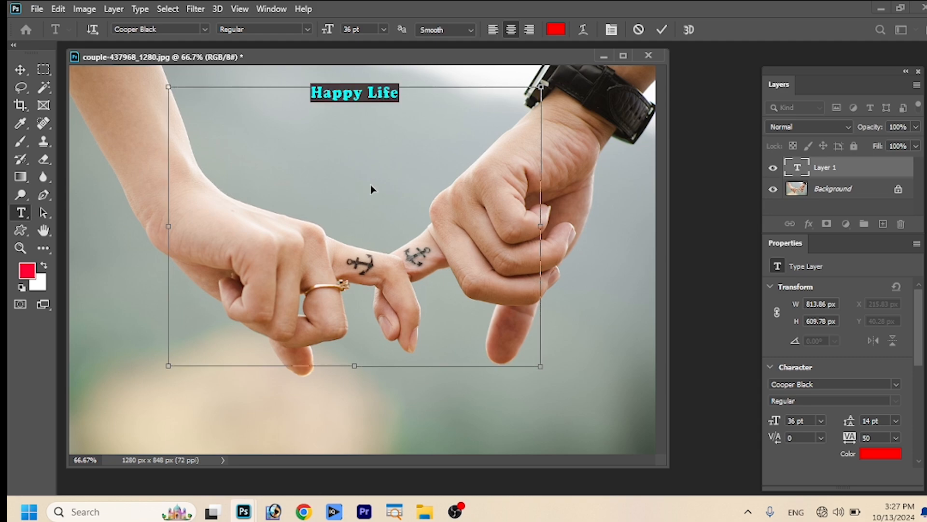
key("ctrl+shift+period")
key("ctrl+shift+period")
key("ctrl+shift+period")
key("ctrl+shift+period")
key("ctrl+shift+period")
key("ctrl+shift+period")
key("ctrl+shift+period")
key("ctrl+shift+period")
key("ctrl+shift+period")
key("ctrl+shift+period")
key("ctrl+shift+period")
key("ctrl+shift+period")
key("ctrl+shift+period")
key("ctrl+shift+period")
key("ctrl+shift+period")
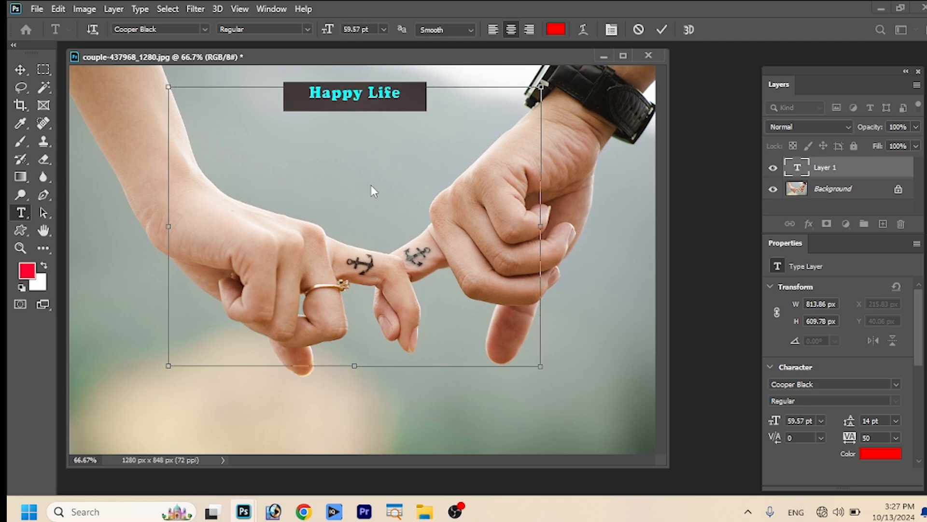
key("ctrl+shift+period")
key("ctrl+shift+period")
key("ctrl+shift+period")
key("ctrl+shift+period")
key("ctrl+shift+period")
key("ctrl+shift+period")
key("ctrl+shift+period")
key("ctrl+shift+period")
key("ctrl+shift+period")
key("ctrl+shift+period")
key("ctrl+shift+period")
key("ctrl+shift+period")
key("ctrl+shift+period")
key("ctrl+shift+period")
key("ctrl+shift+period")
key("ctrl+shift+period")
key("ctrl+shift+period")
key("ctrl+shift+period")
key("ctrl+shift+period")
key("ctrl+shift+period")
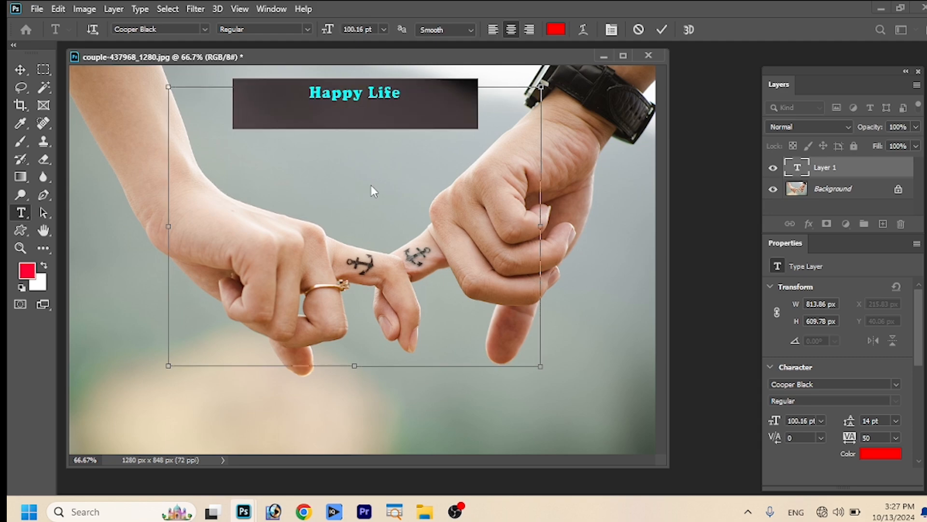
key("ctrl+shift+period")
key("ctrl+shift+period")
key("ctrl+shift+period")
left_click(371, 183)
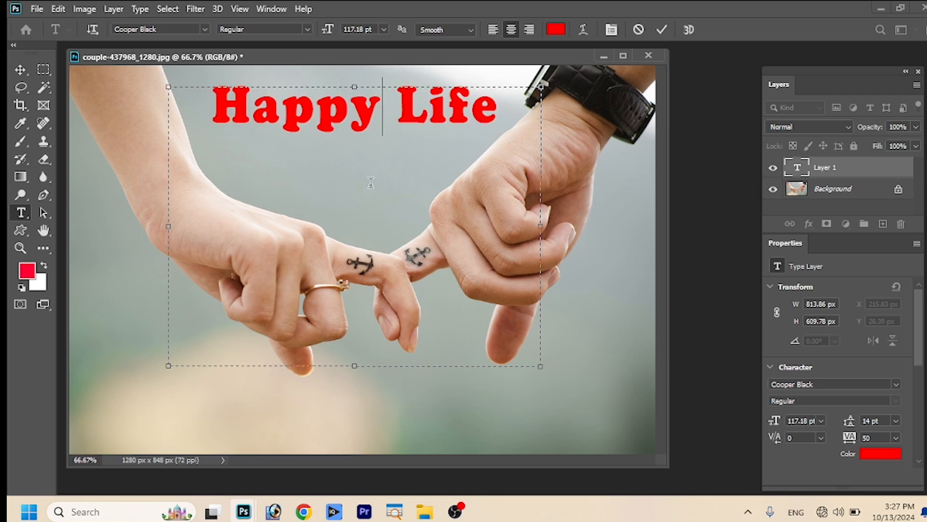
left_click_drag(355, 366, 340, 151)
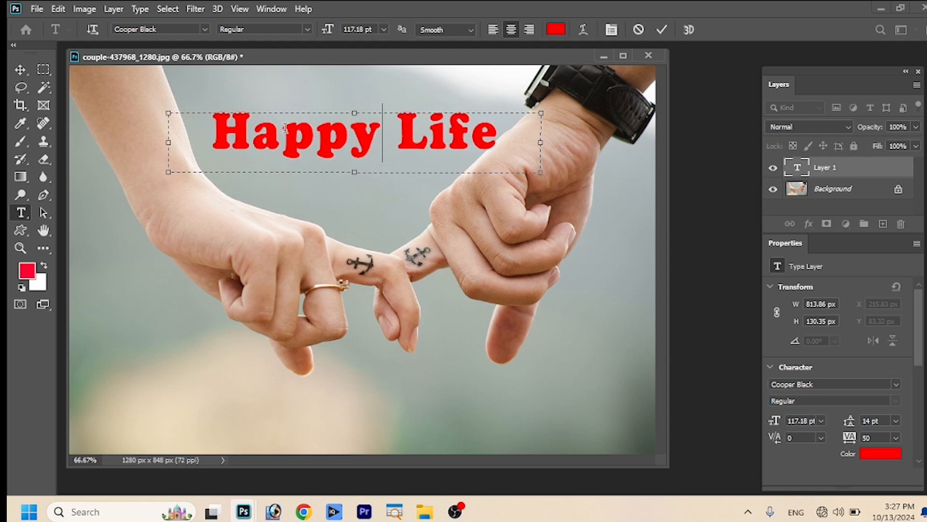
Step: Warp "Happy Life" with the horizontal Arch style at +50% bend, move it lower on the photo and deselect the text
left_click_drag(215, 129, 571, 129)
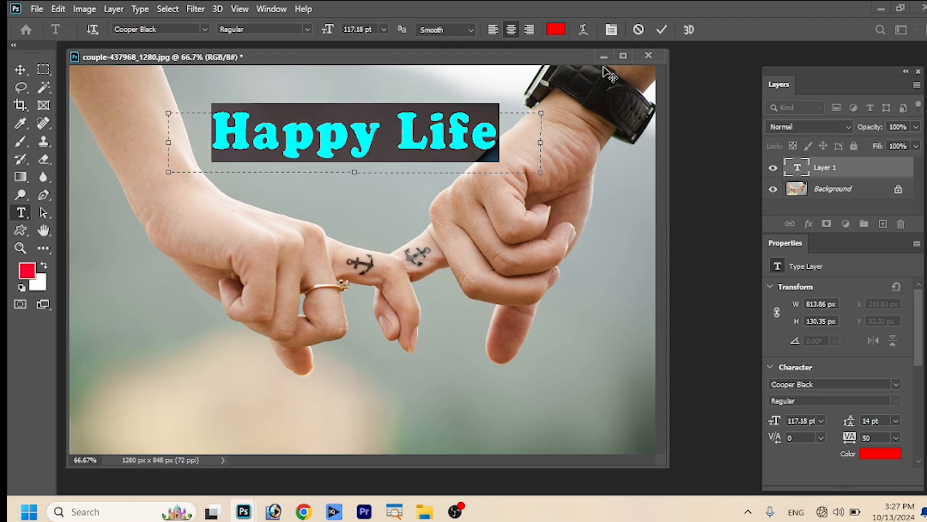
left_click(584, 30)
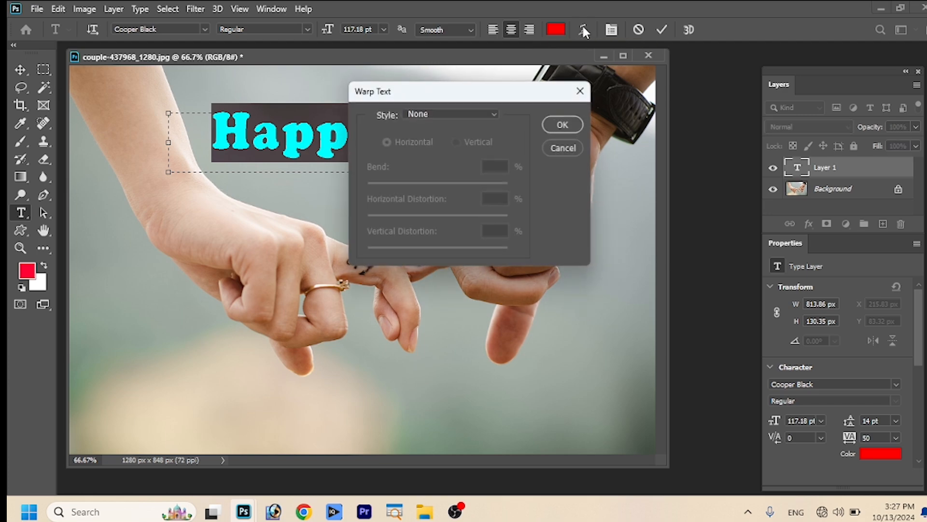
left_click_drag(474, 102, 526, 273)
left_click(544, 283)
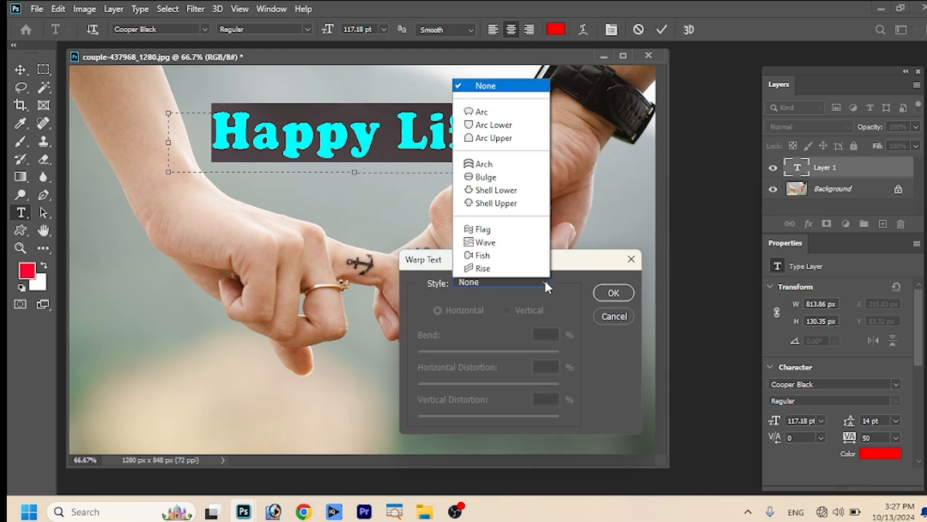
left_click(508, 102)
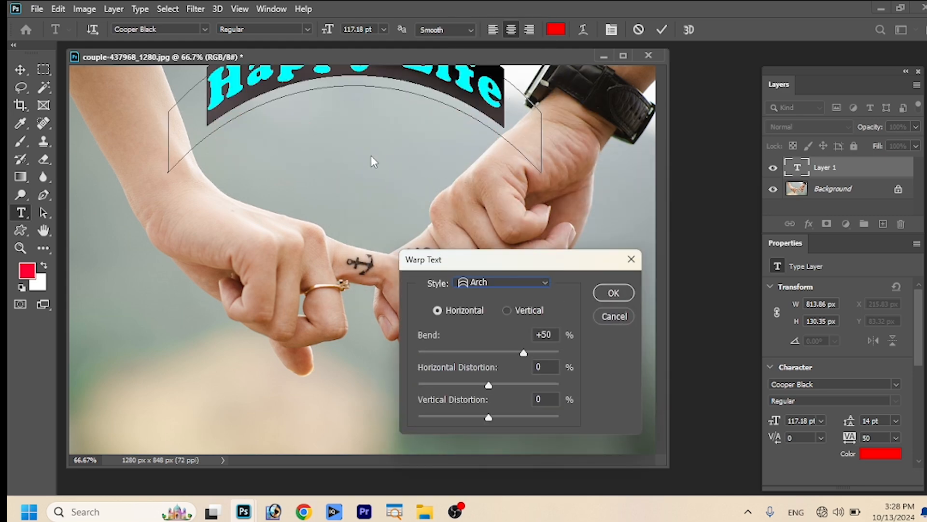
left_click_drag(360, 78, 367, 120)
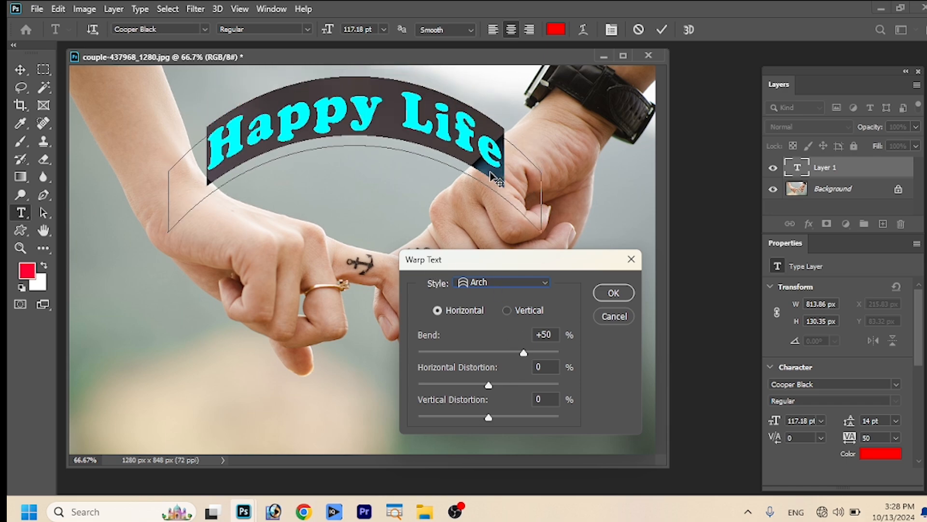
left_click(612, 292)
left_click(392, 132)
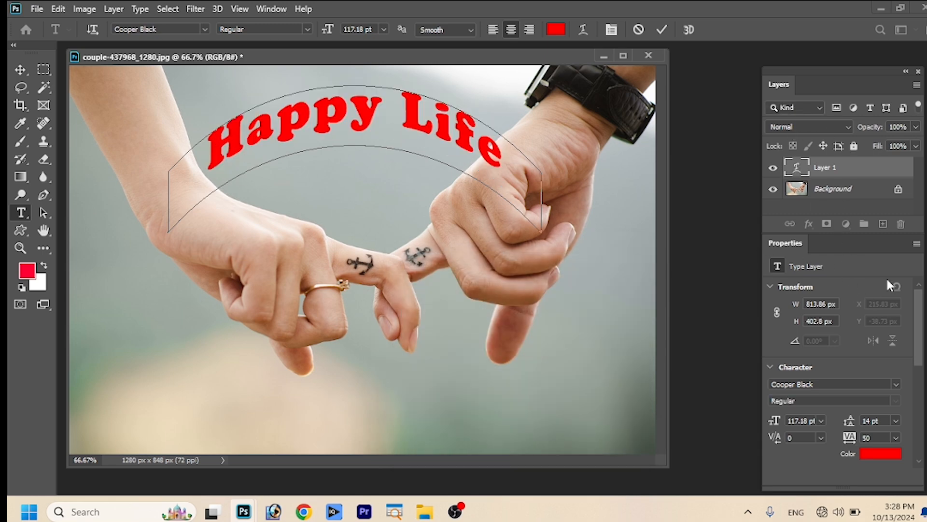
Step: Reselect the arched text and set its warp's horizontal distortion to +3%, trying bends of +65% and +42%
left_click_drag(517, 176, 76, 161)
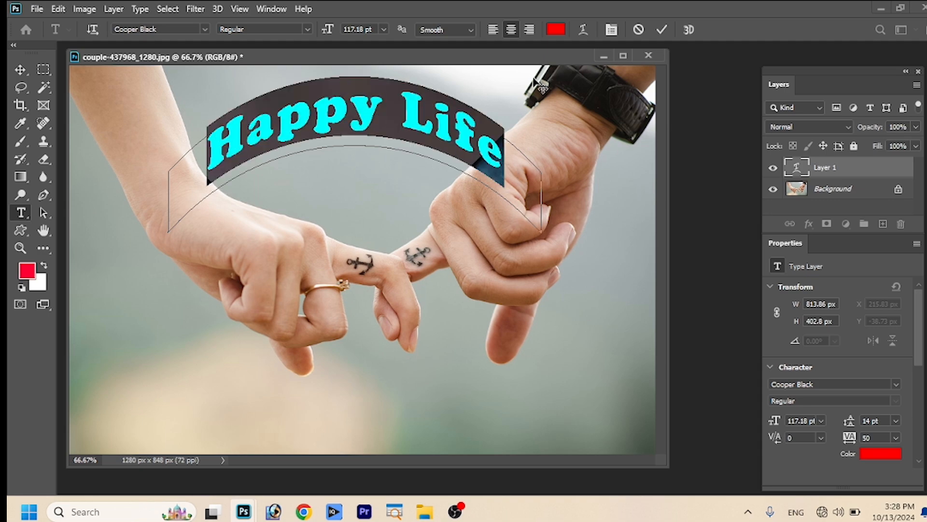
left_click(583, 28)
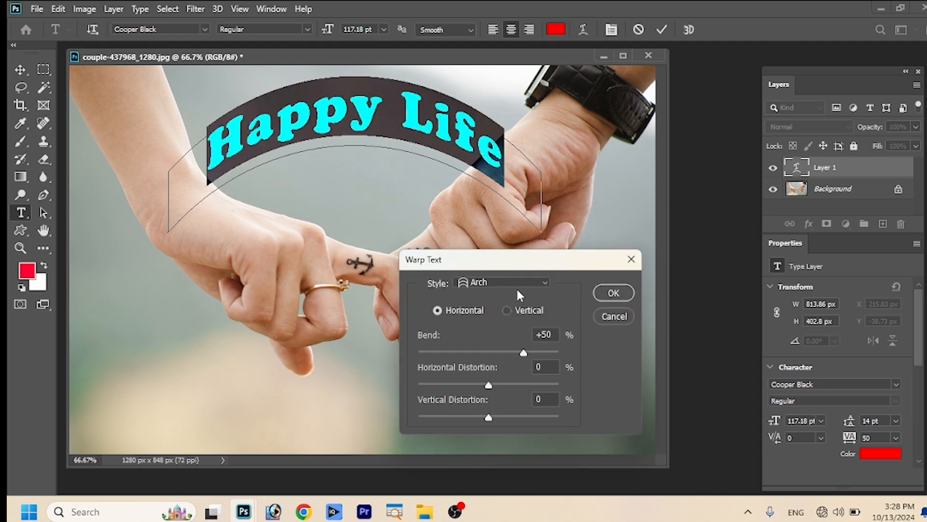
left_click_drag(522, 357, 534, 355)
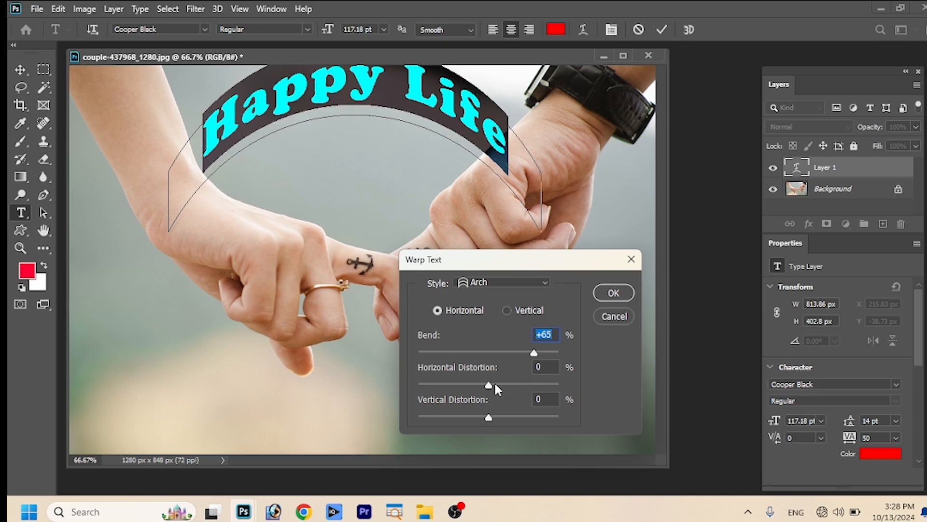
left_click_drag(495, 385, 489, 422)
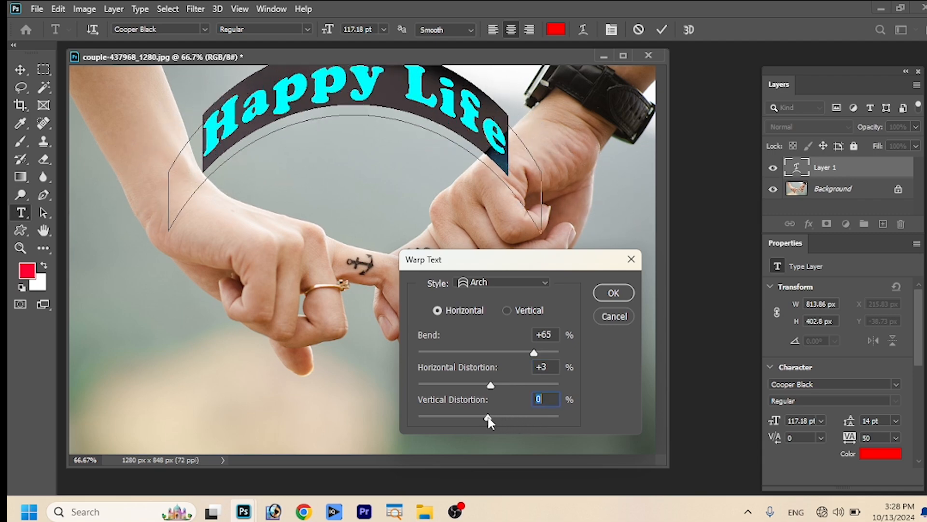
mouse_move(529, 354)
left_mouse_down()
mouse_move(543, 355)
mouse_move(518, 354)
left_mouse_up()
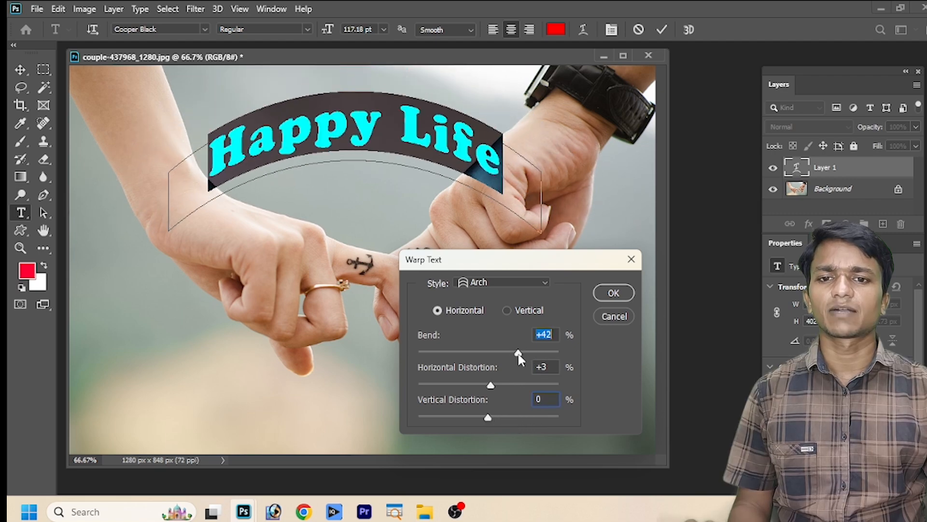
Step: Switch the Arch warp to vertical with a bend of +92% and apply it
left_click(539, 281)
left_click(539, 281)
left_click(525, 312)
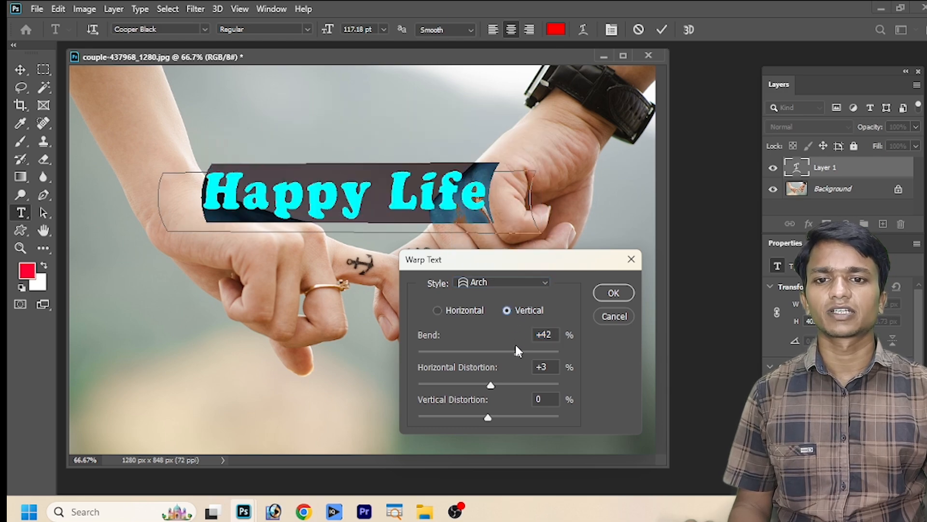
left_click_drag(517, 352, 552, 354)
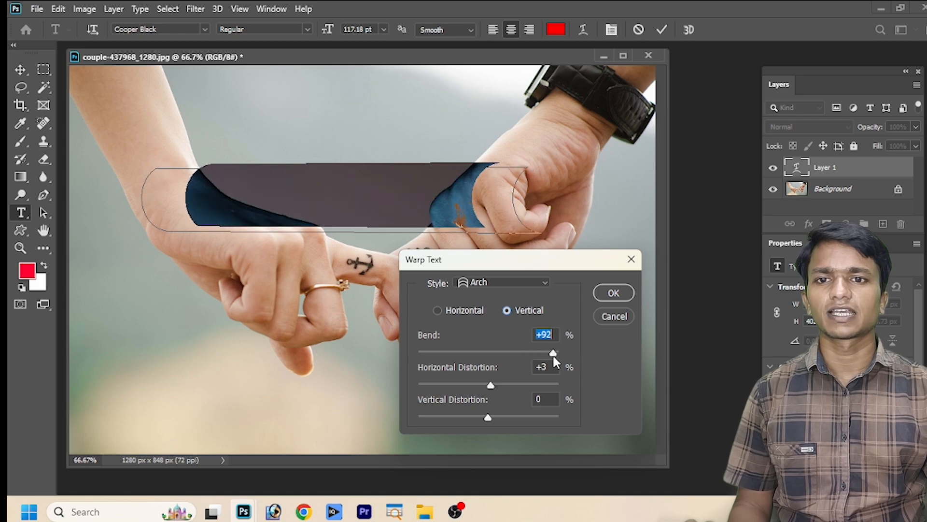
left_click(614, 291)
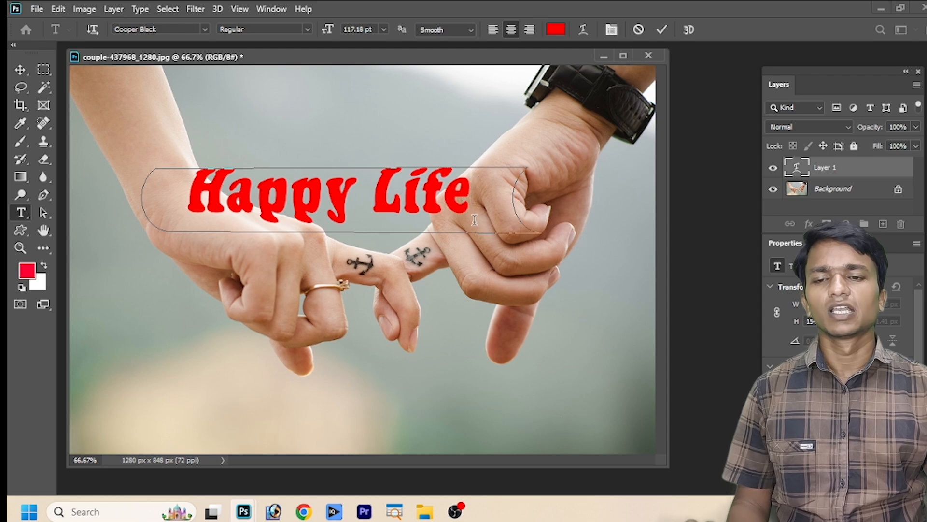
Step: Reselect the "Happy Life" text and switch its Arch warp to horizontal with a bend of +15%
left_click_drag(481, 208, 134, 207)
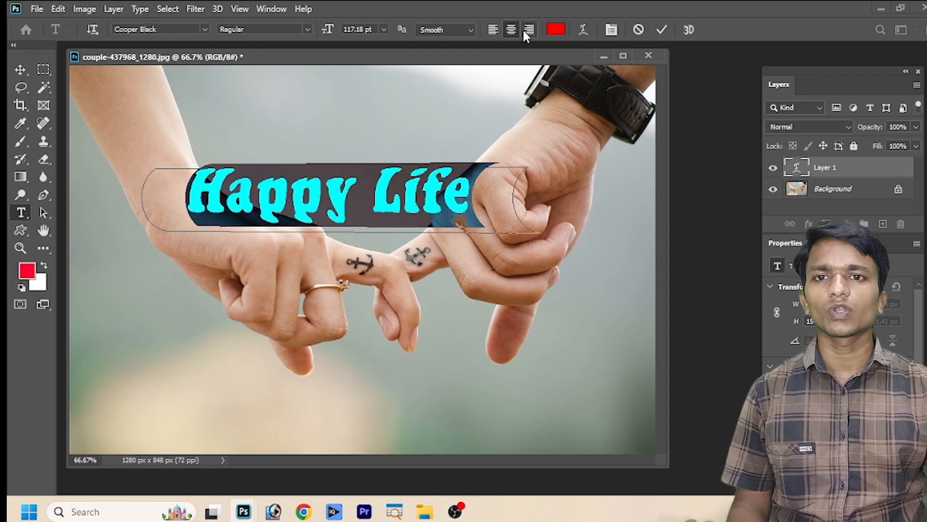
left_click(583, 29)
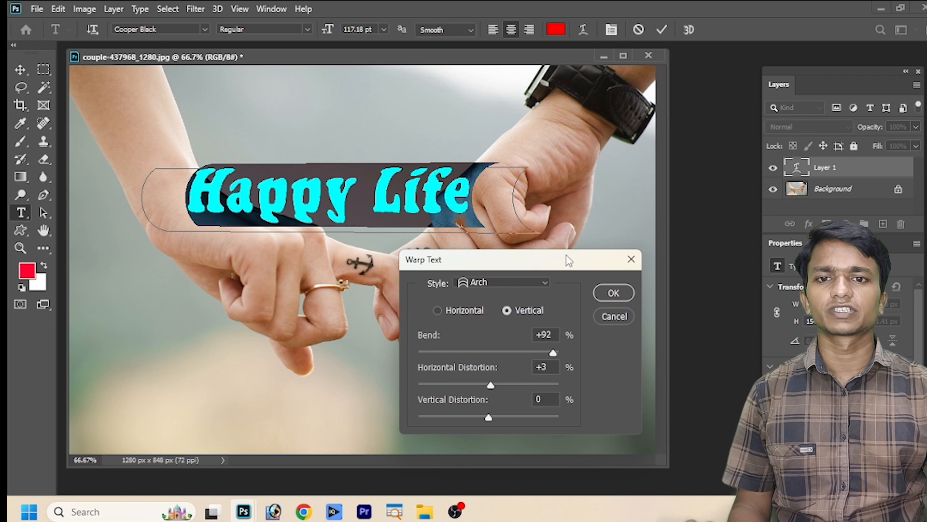
left_click(516, 282)
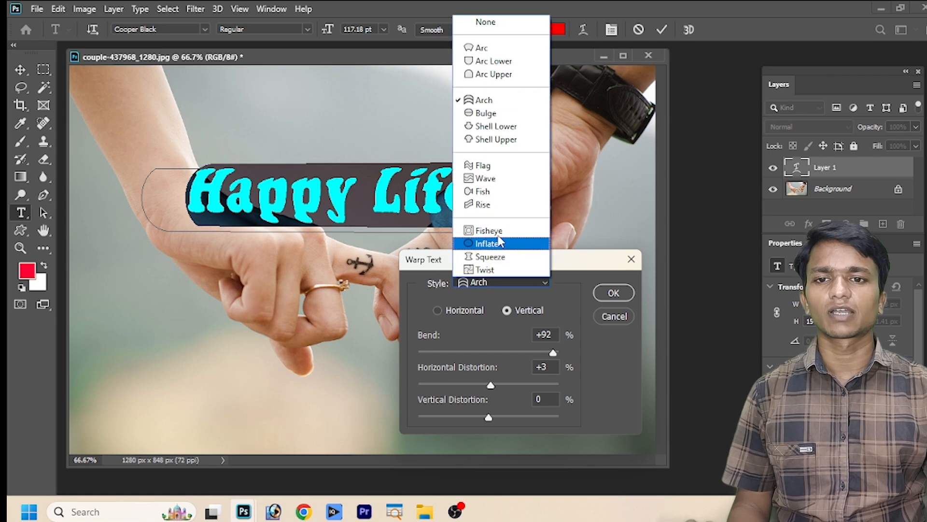
left_click(485, 270)
left_click(442, 306)
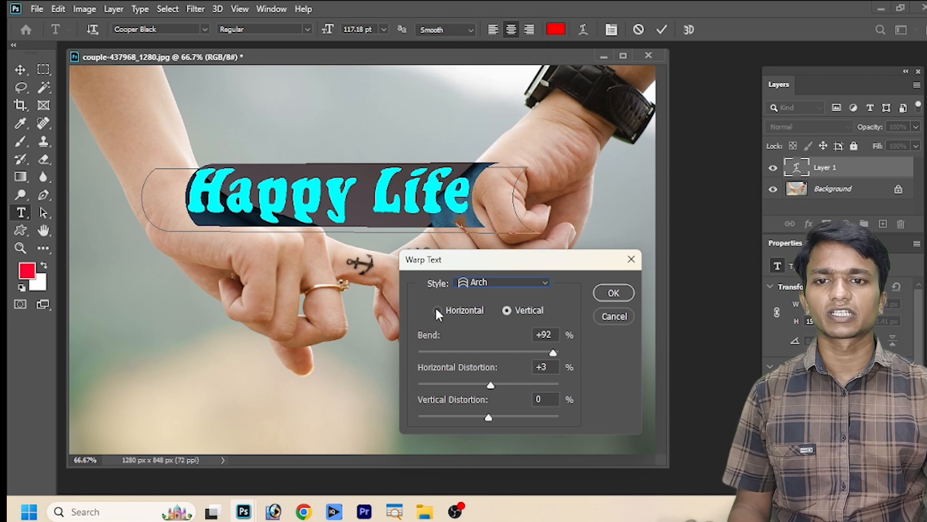
left_click(437, 310)
left_click(514, 279)
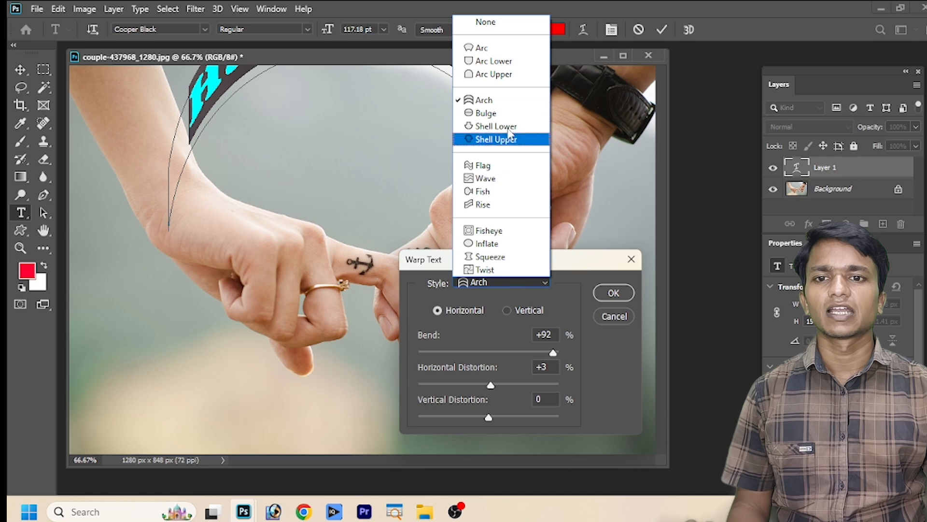
left_click(538, 355)
left_click(503, 353)
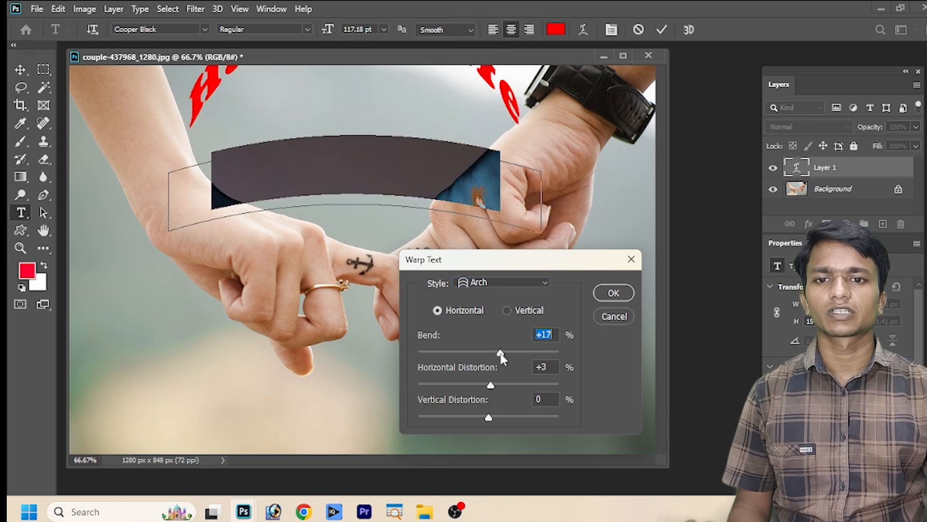
Step: Try the Wave warp style on "Happy Life" with a bend of +36%
left_click(534, 281)
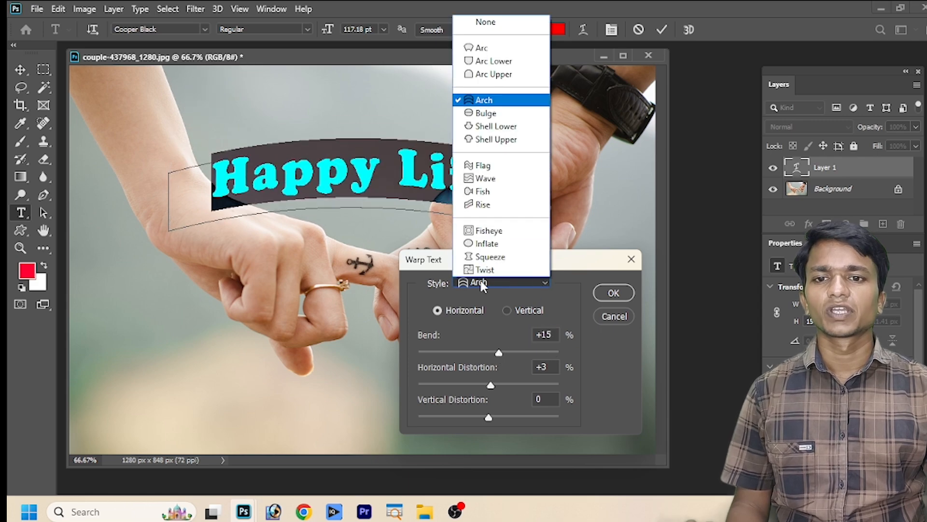
left_click(494, 181)
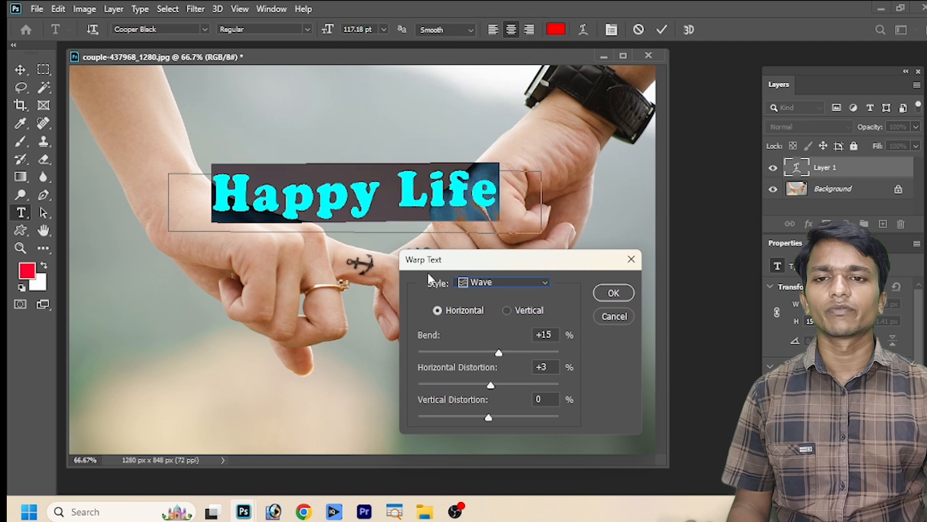
mouse_move(502, 357)
left_mouse_down()
mouse_move(563, 365)
mouse_move(517, 361)
mouse_move(513, 345)
left_mouse_up()
Step: Change the warp style of "Happy Life" to Flag with a bend of +40% and apply it
left_click(517, 281)
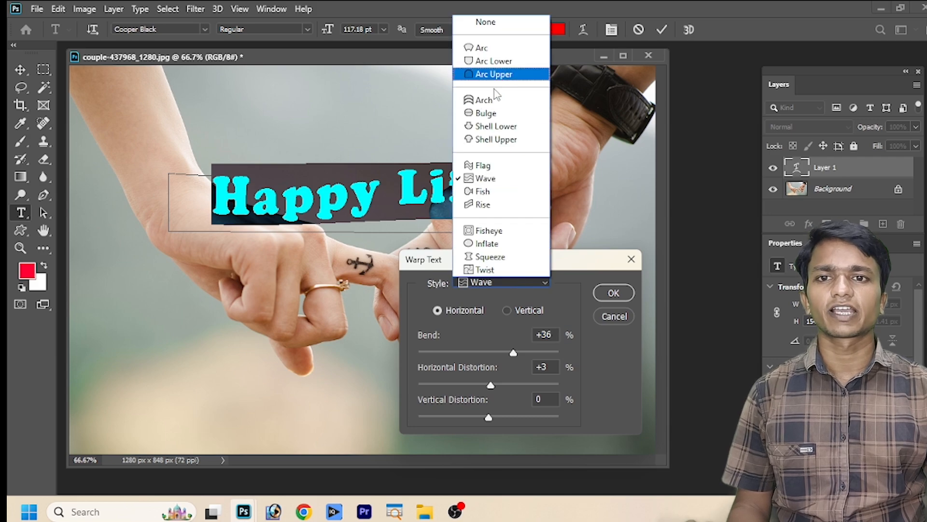
left_click(495, 166)
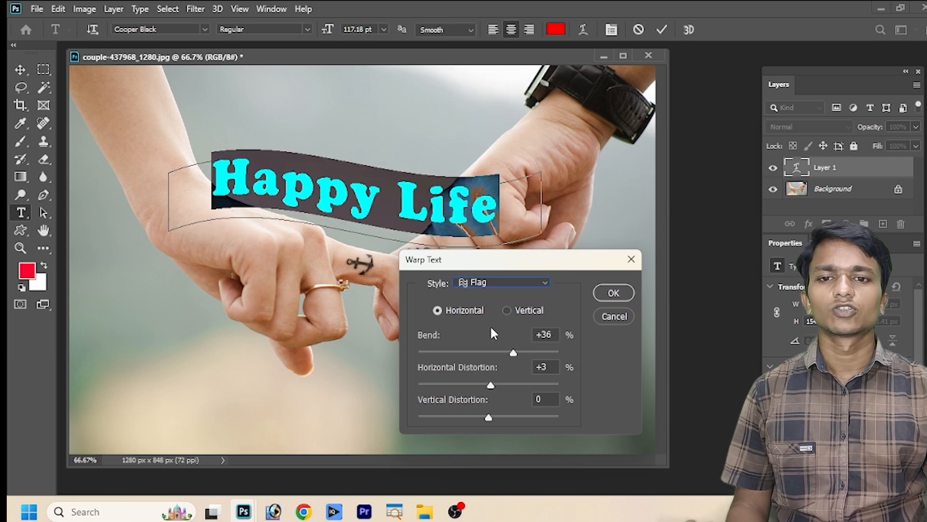
mouse_move(514, 351)
left_mouse_down()
mouse_move(540, 360)
mouse_move(516, 352)
left_mouse_up()
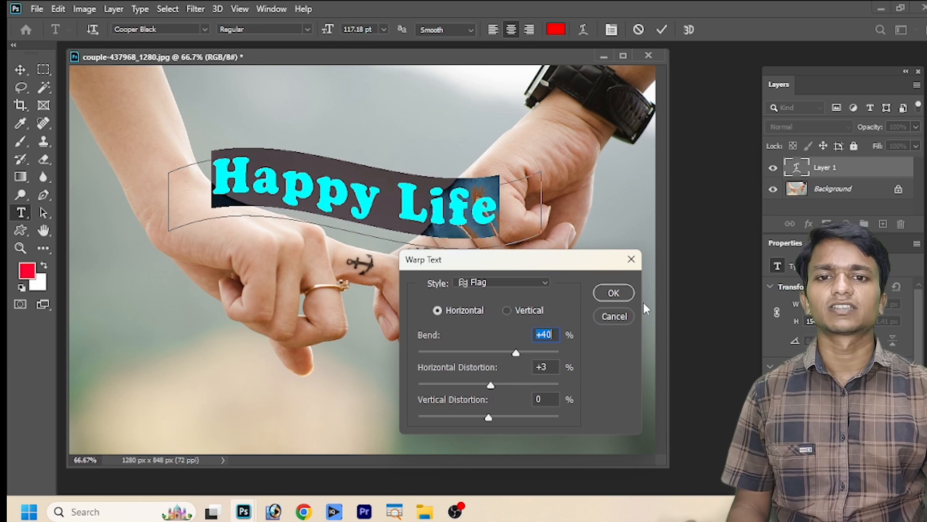
left_click(613, 292)
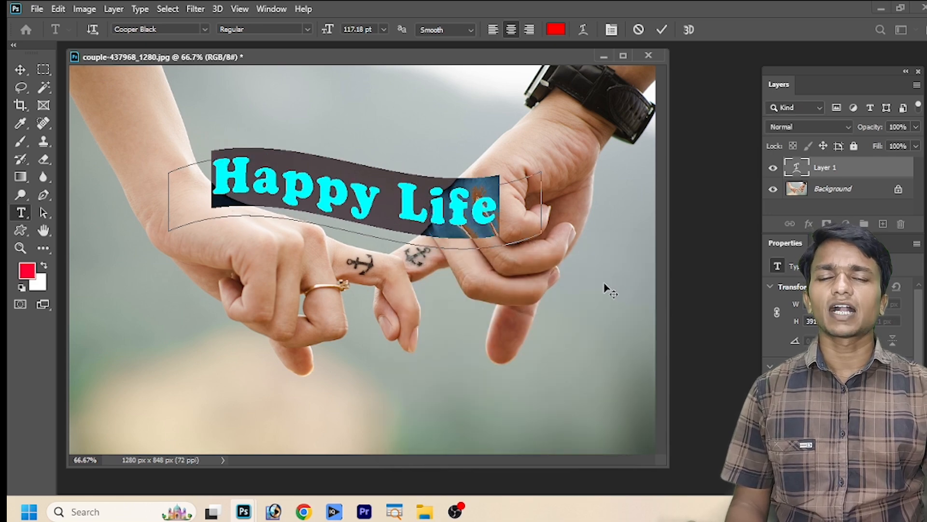